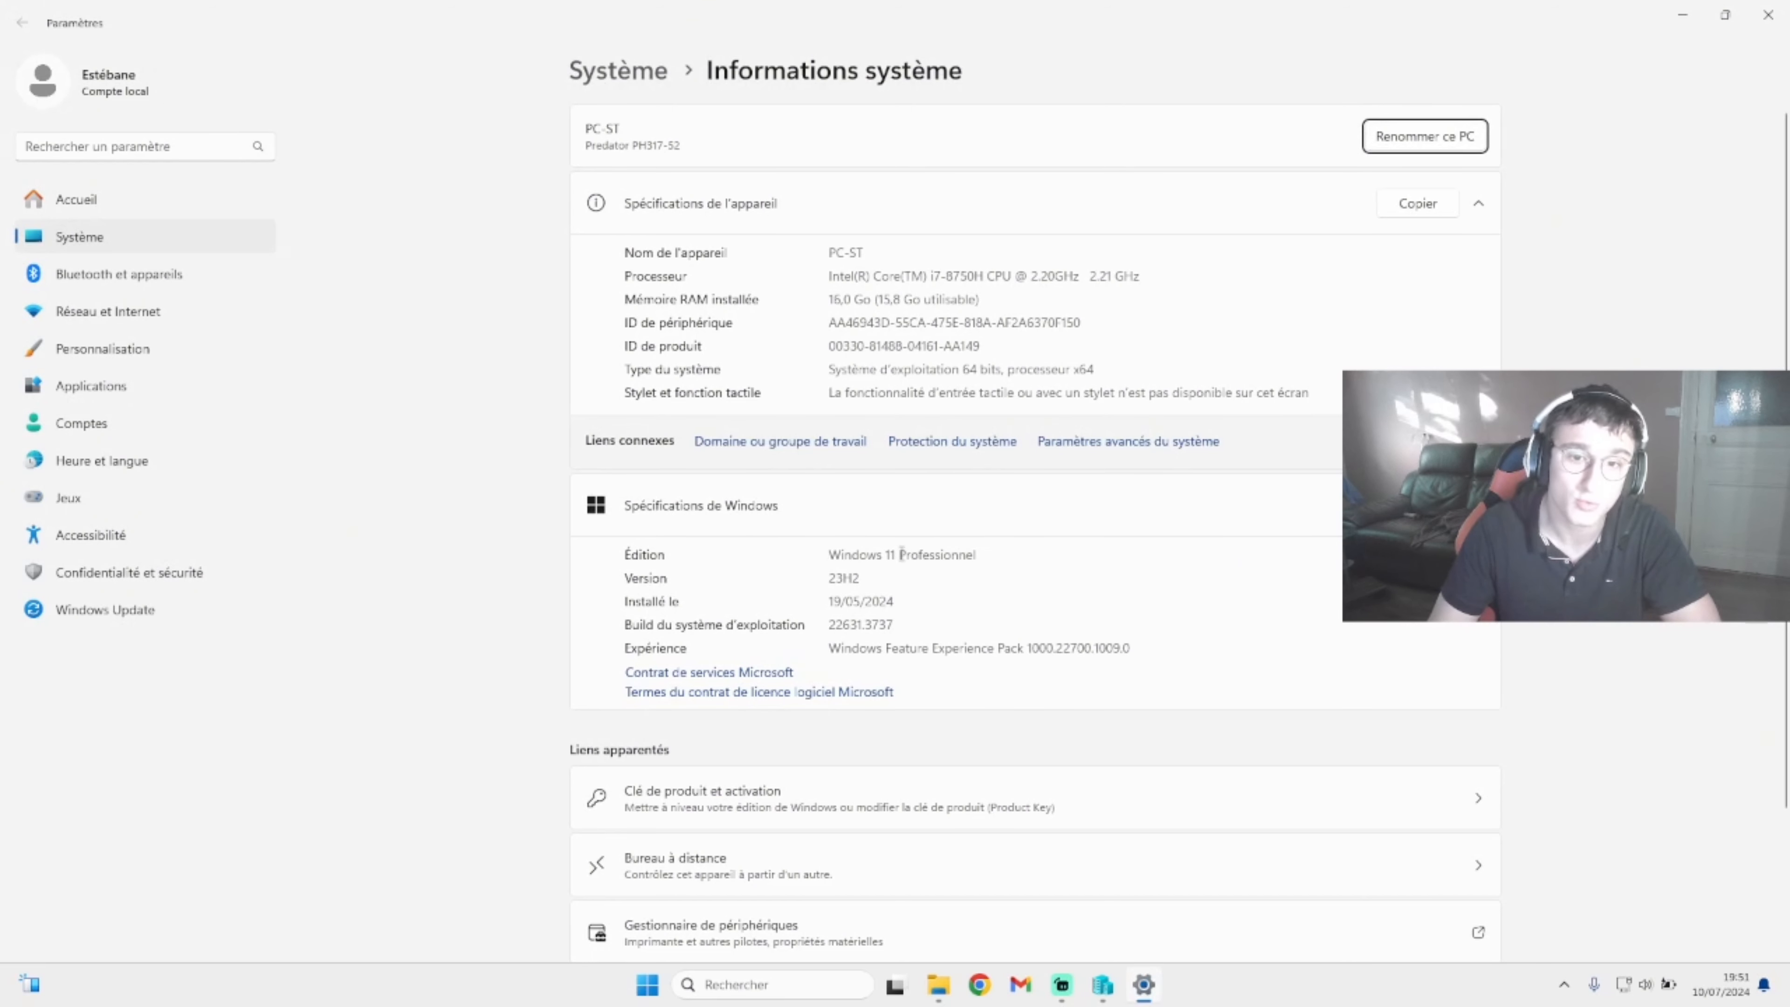
Step: Check the Windows edition in the system information, and close the settings window
drag(991, 556, 830, 557)
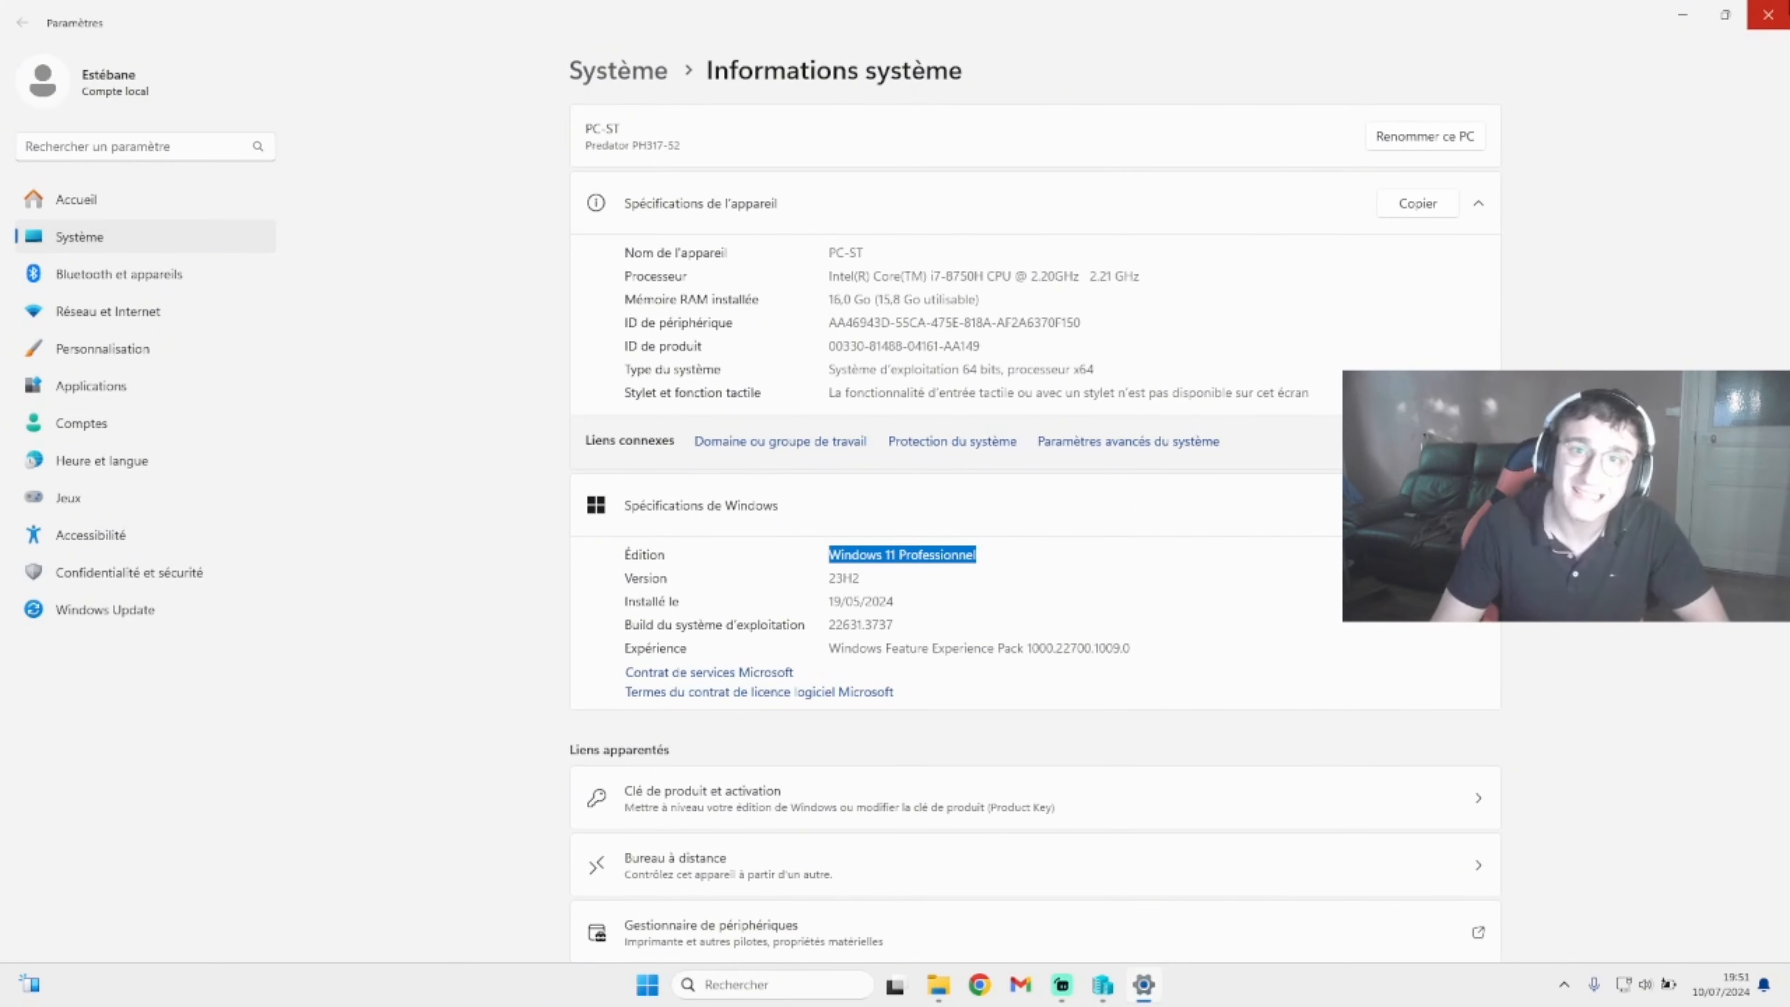
click(1768, 12)
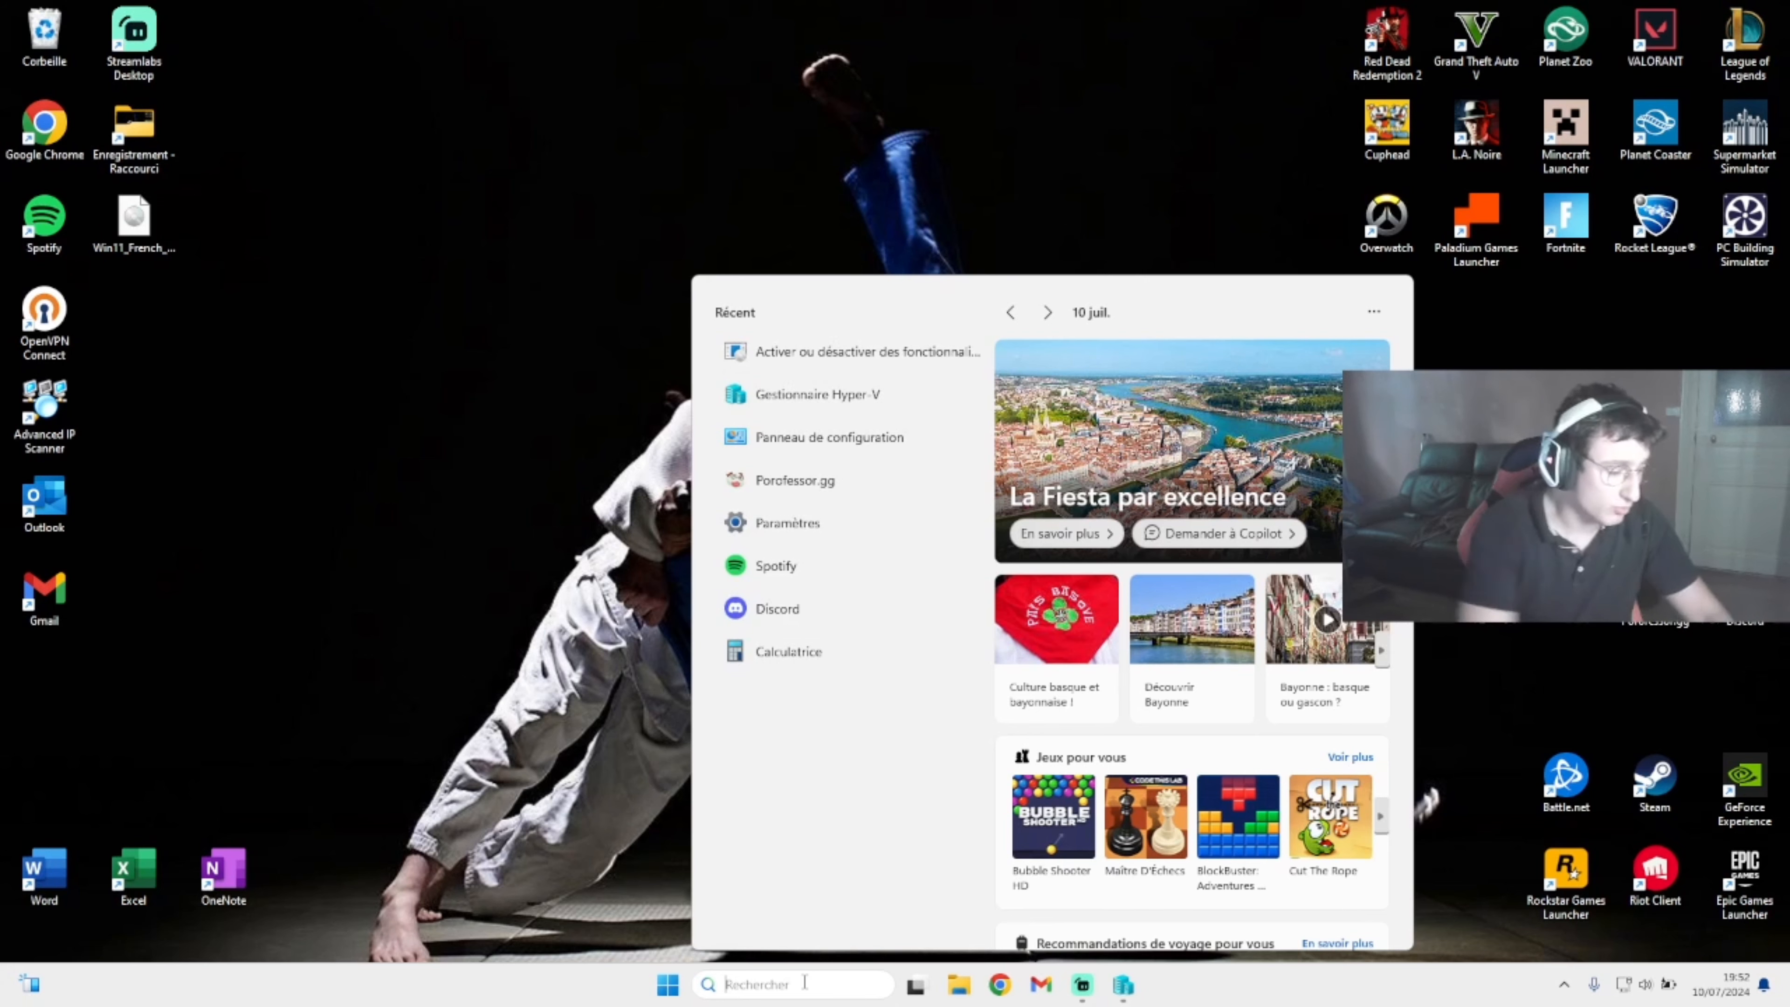
Step: Search for "activer", open the Windows features list, and review the Hyper-V and Windows hypervisor platform entries before closing it
text(activer)
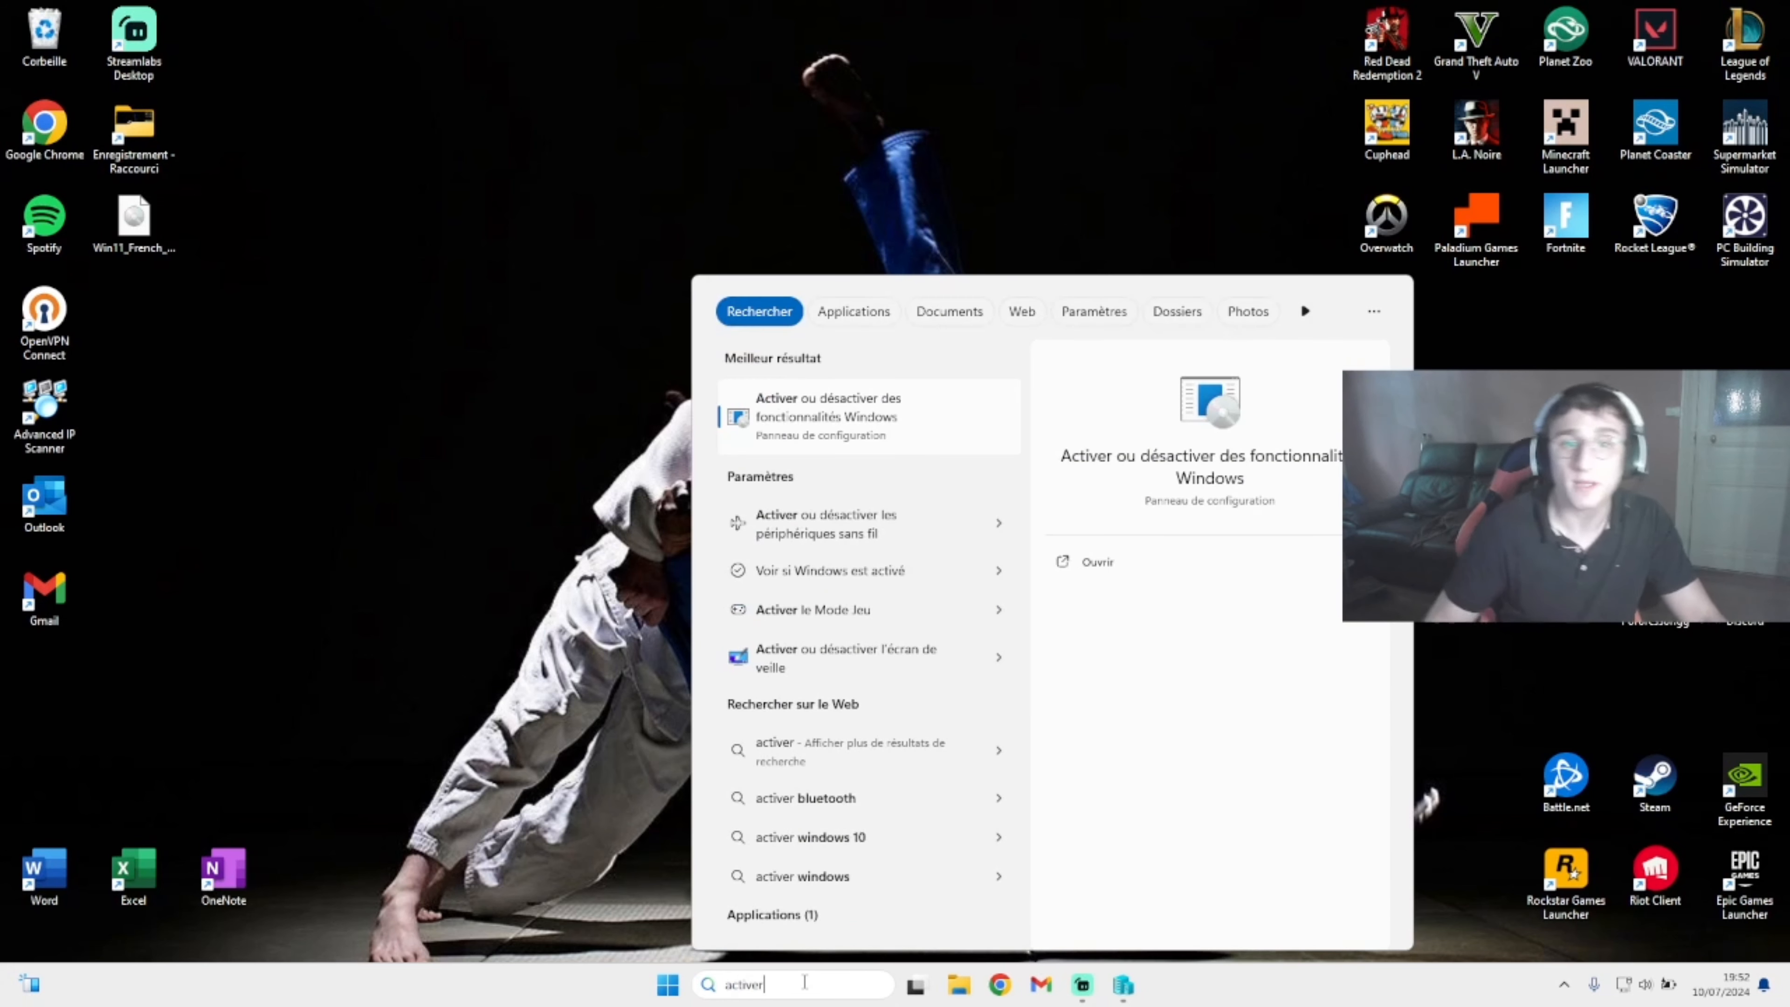
click(879, 411)
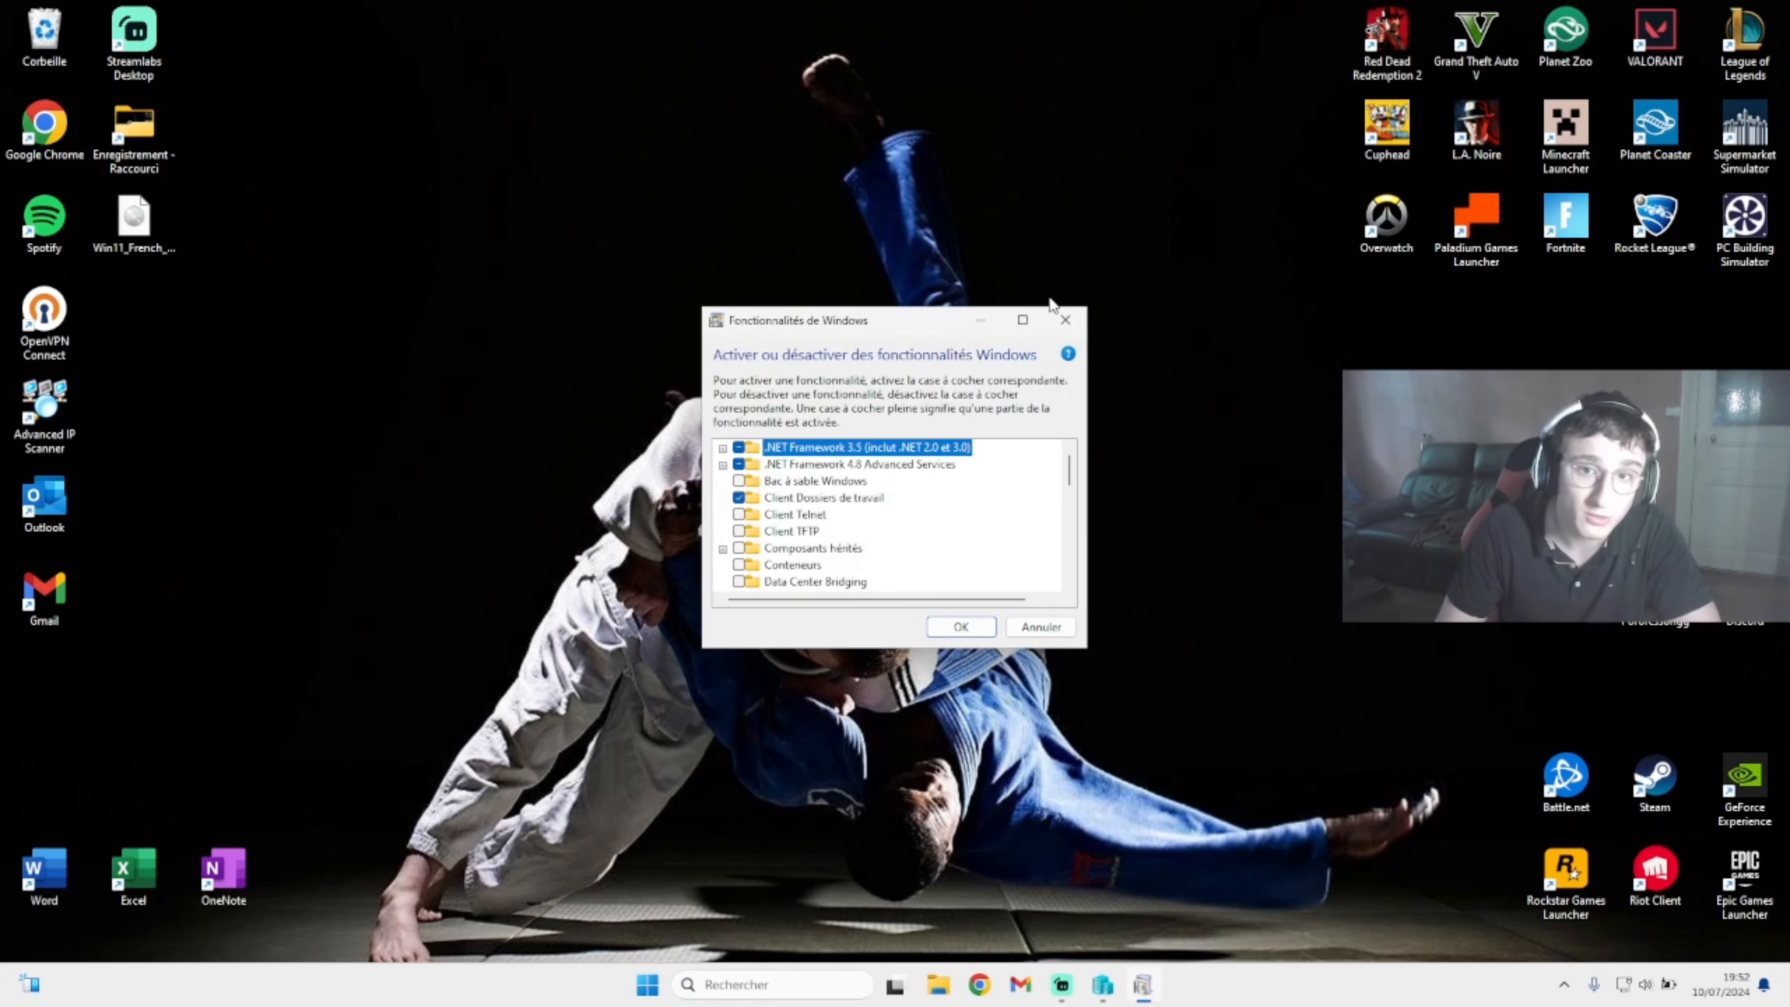
click(1047, 317)
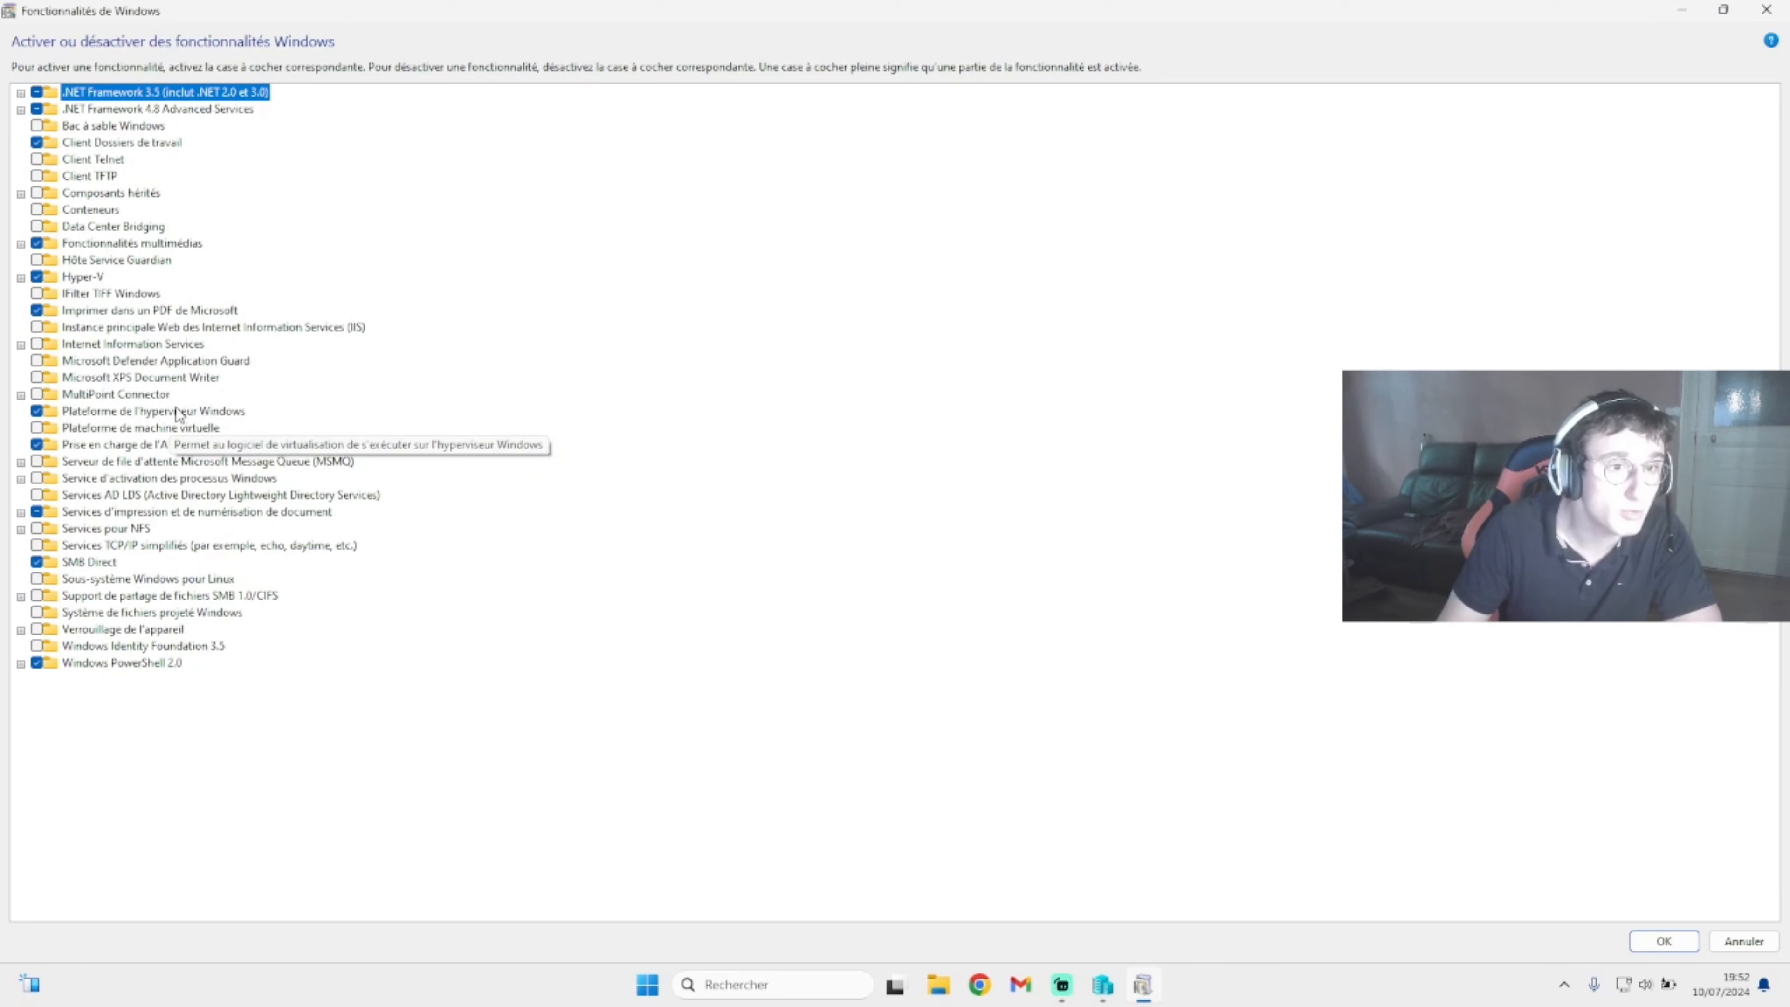
click(1764, 9)
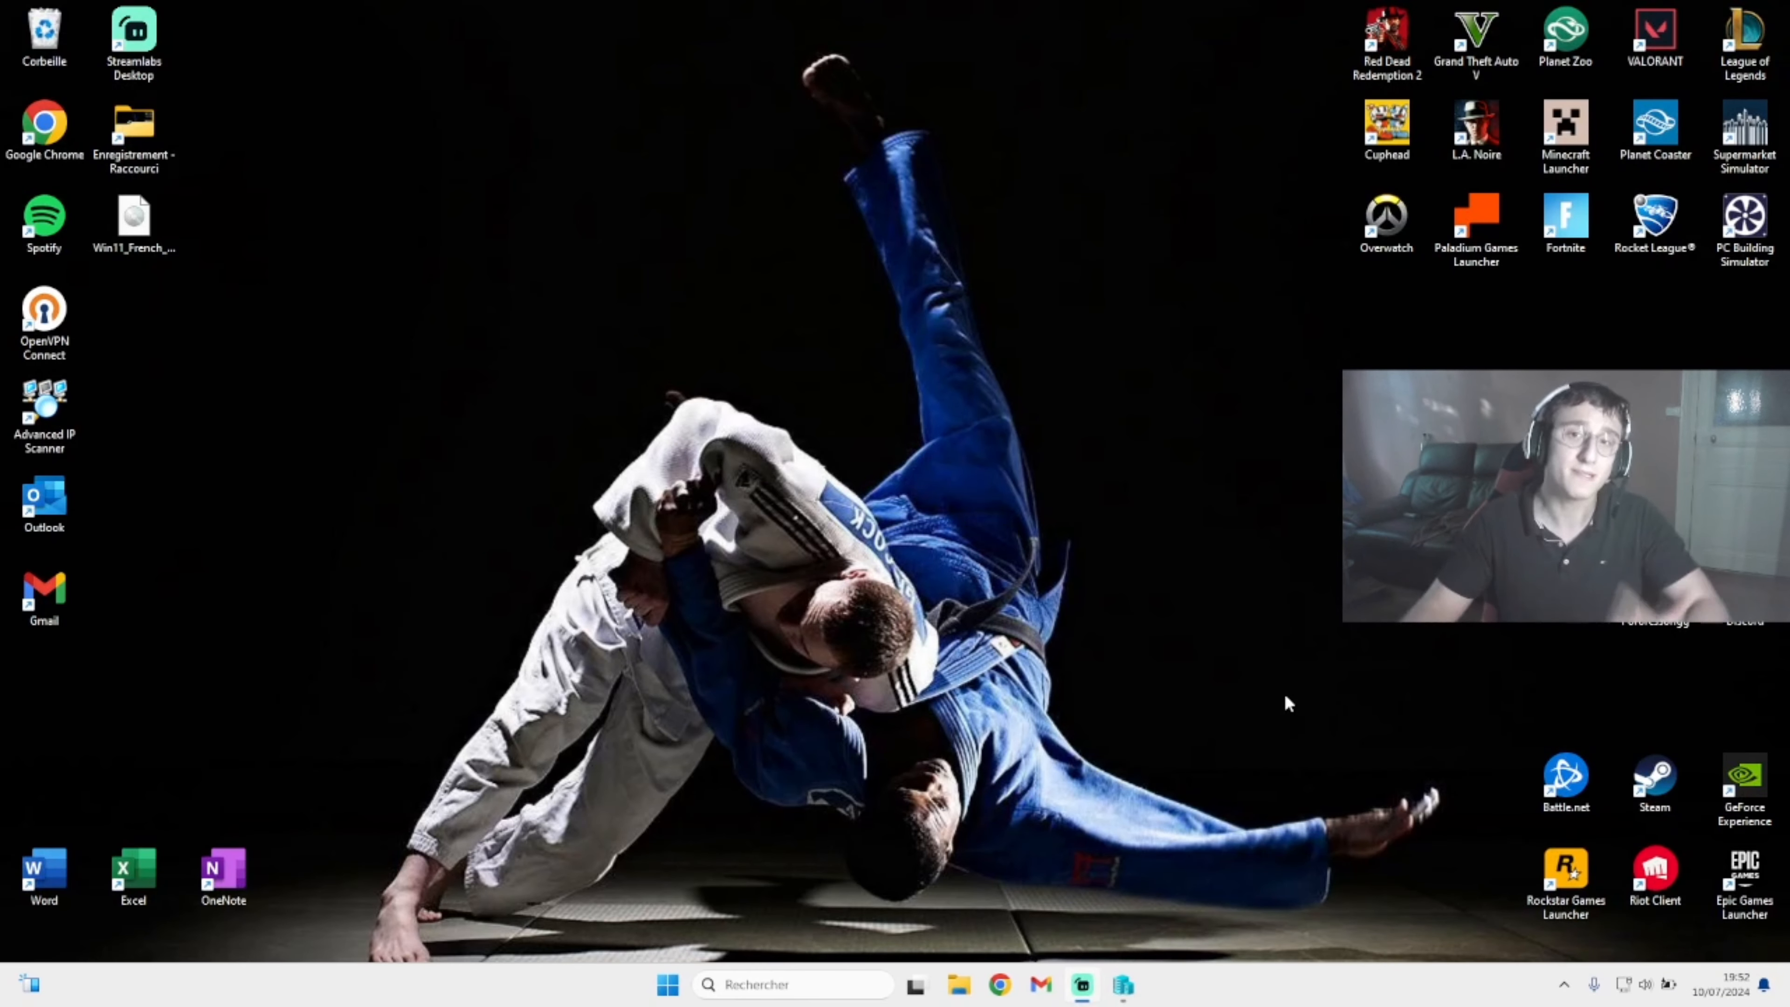
Step: Switch to Hyper-V Manager, start creating a new virtual machine and name it WIN 11
click(1123, 985)
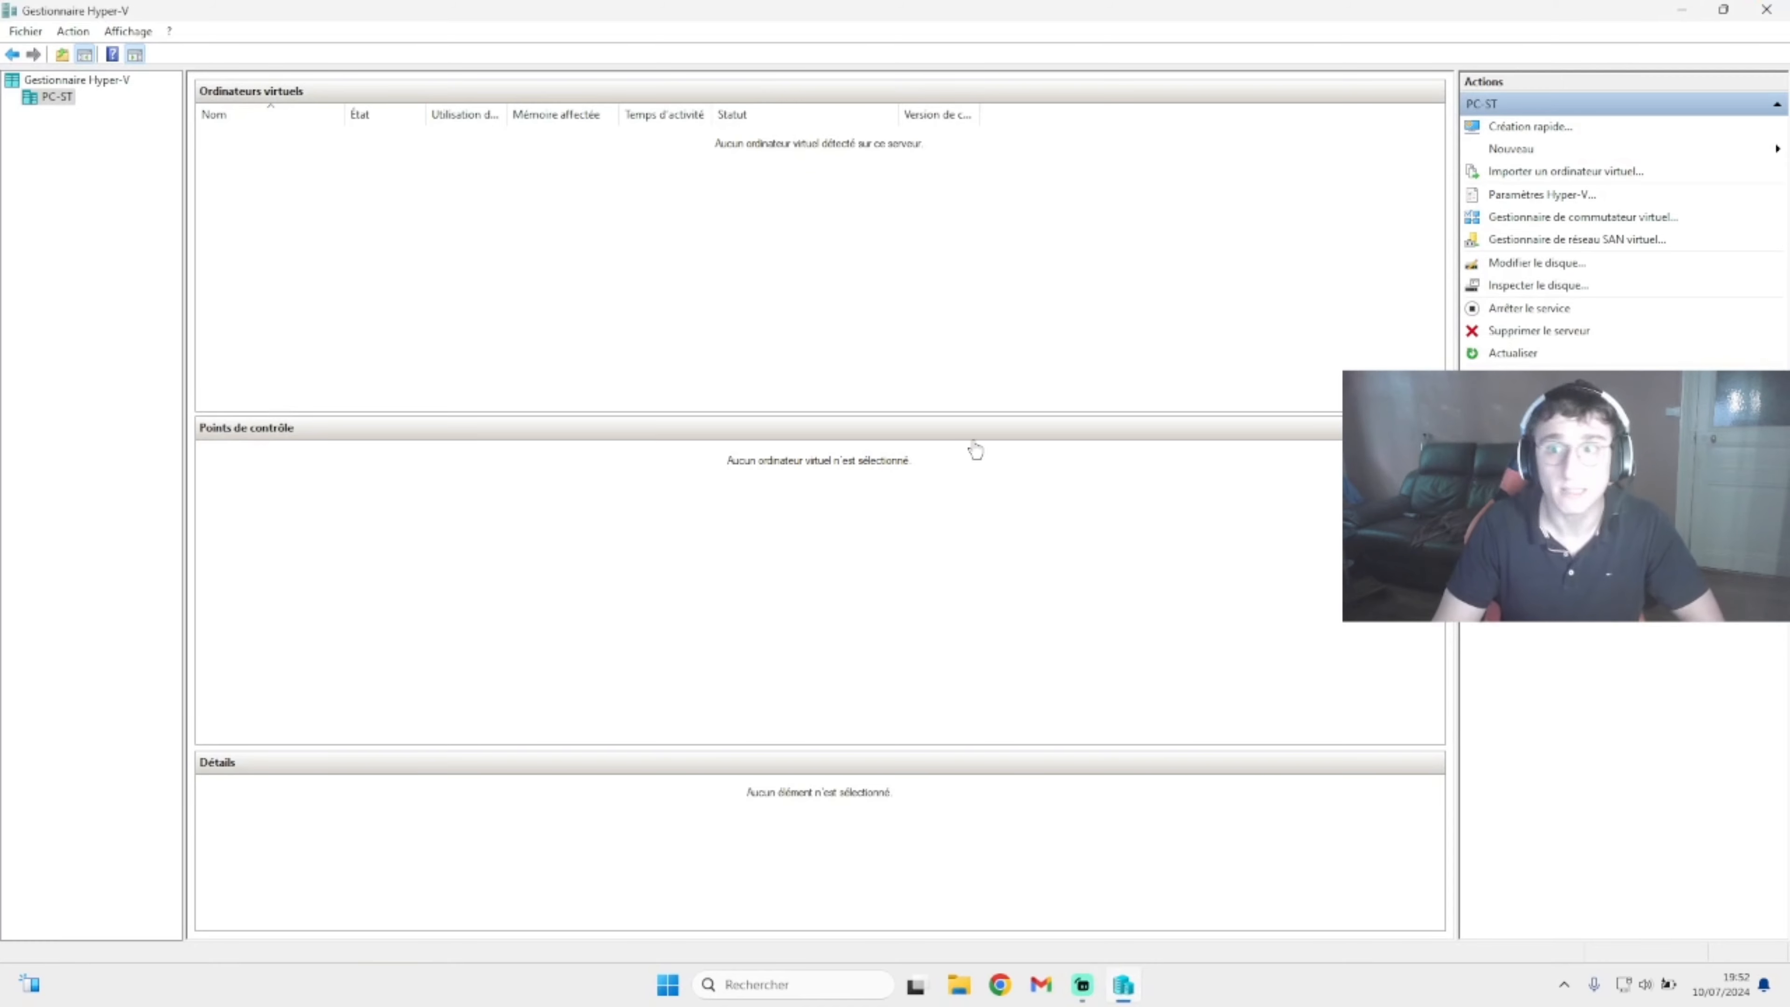
click(1520, 150)
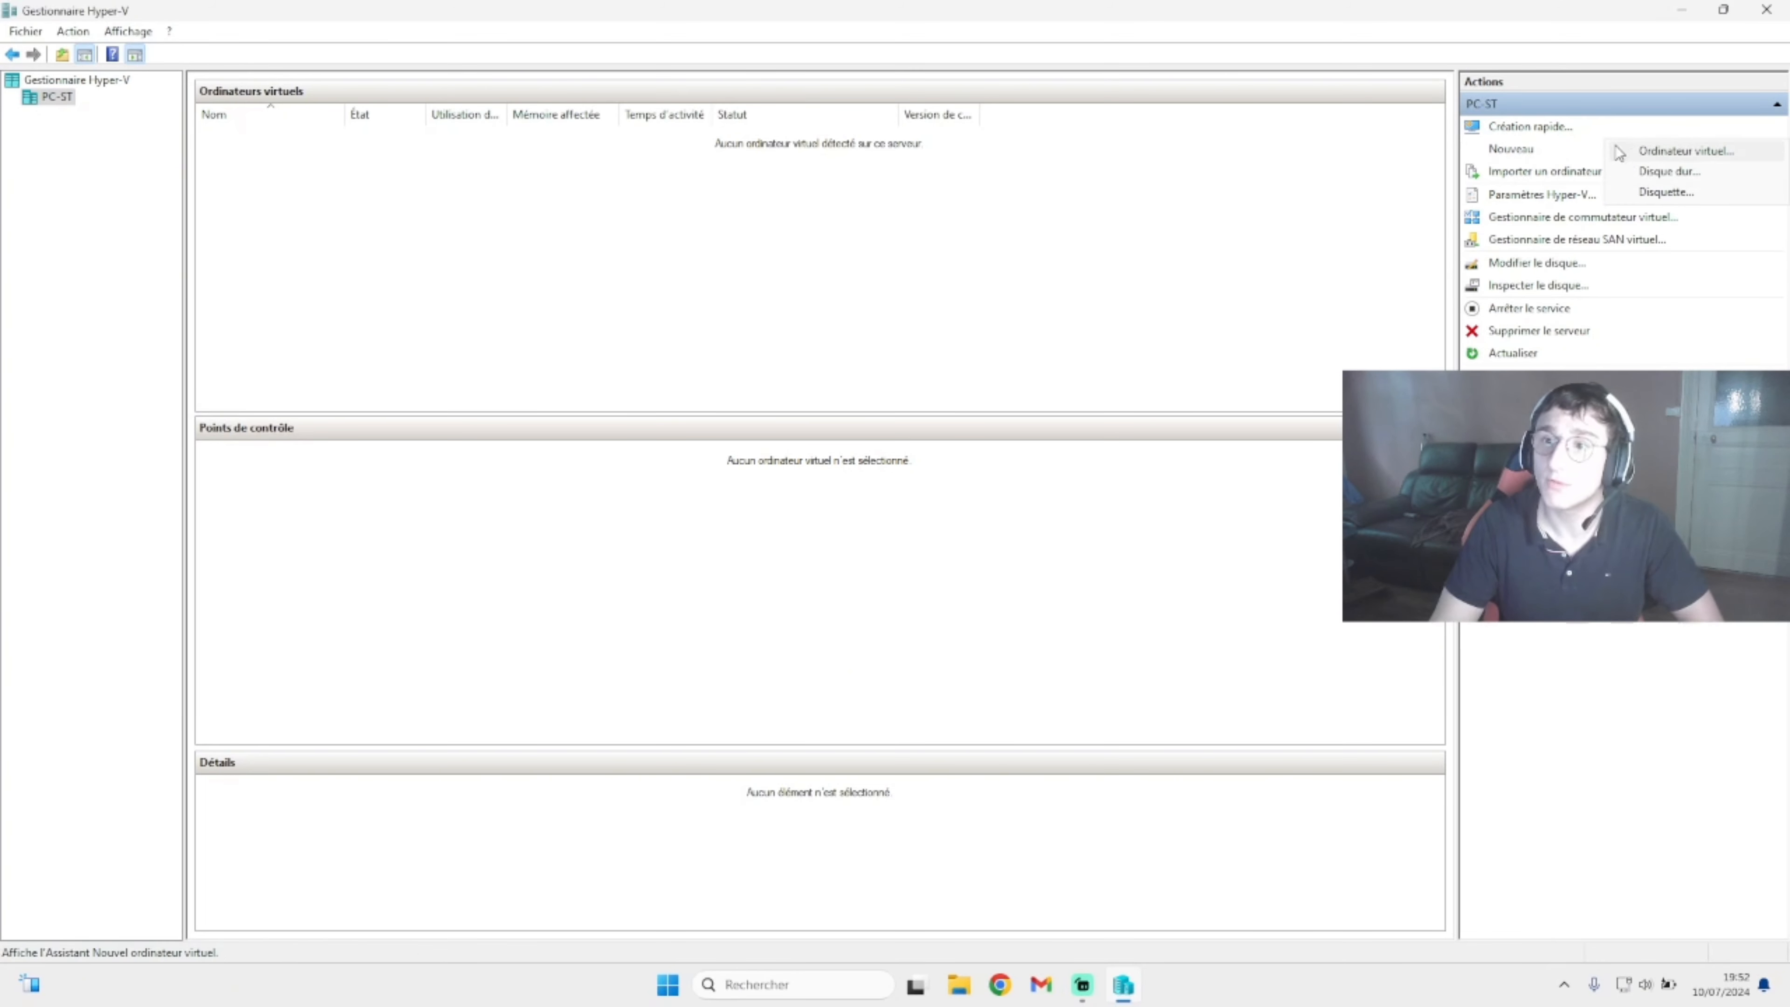
click(1641, 151)
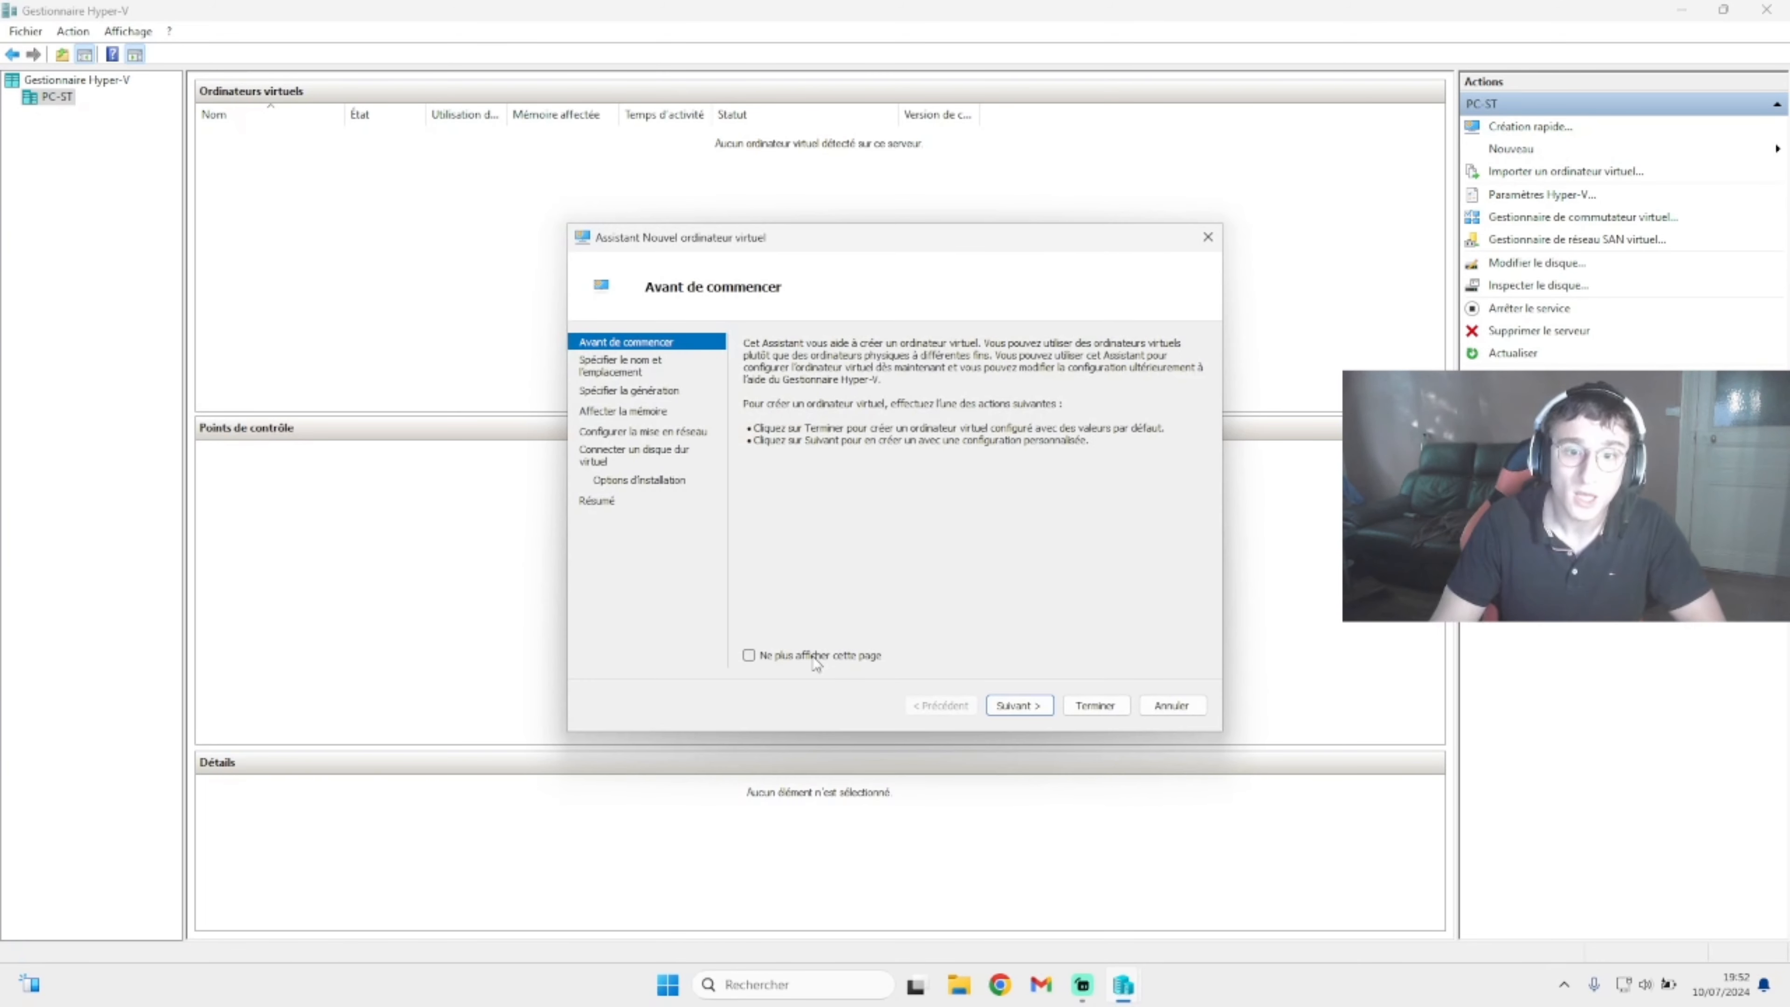
click(1003, 703)
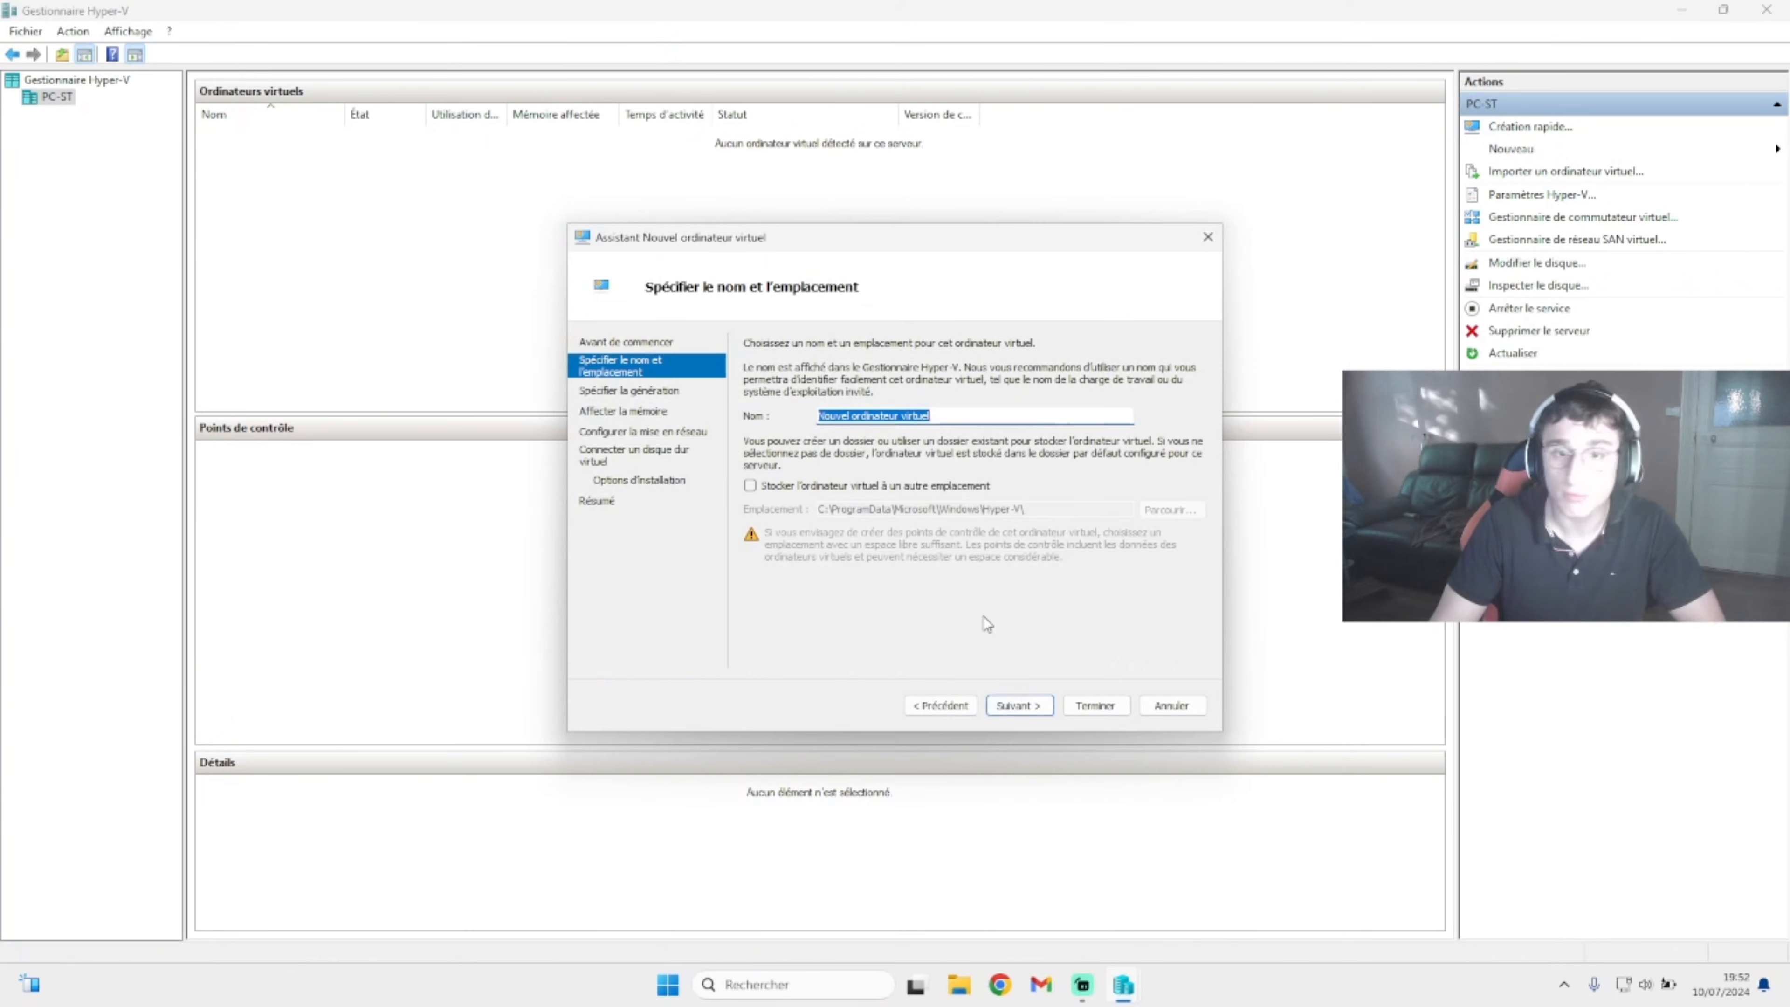
text(WIN)
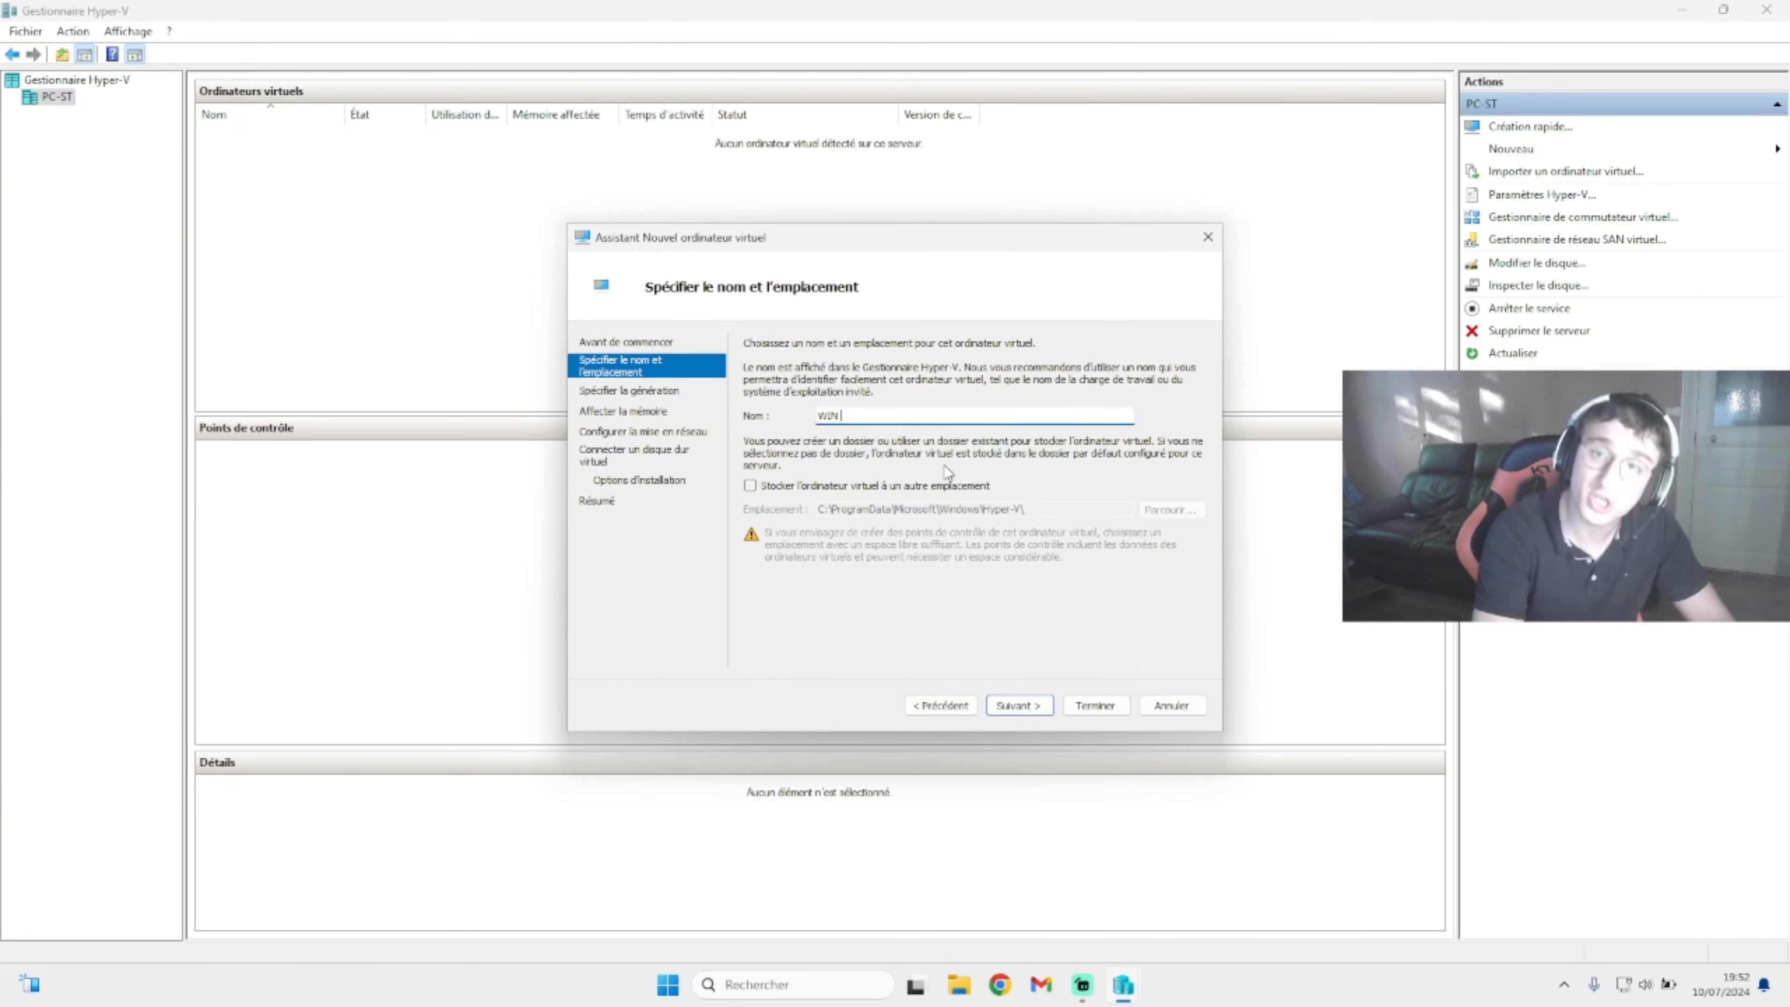
text( 11)
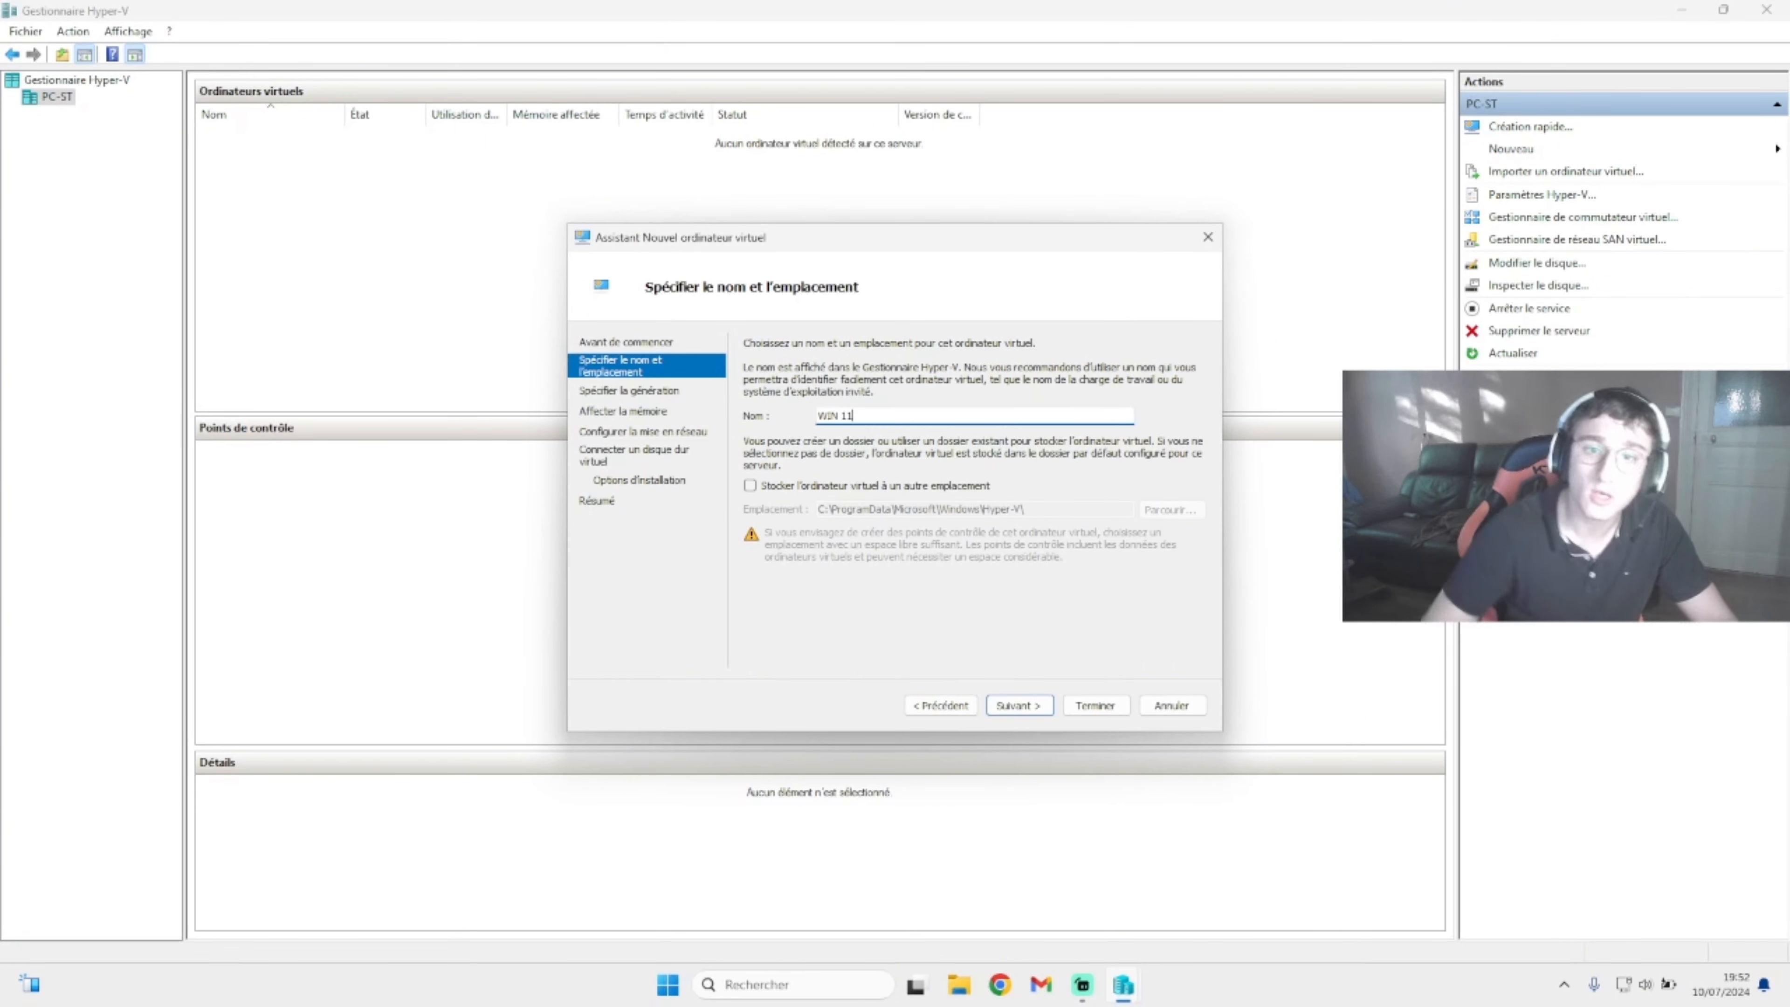
Step: Store the virtual machine in a different location, choosing the VM folder on the DATA (D:) drive
click(821, 485)
click(1170, 509)
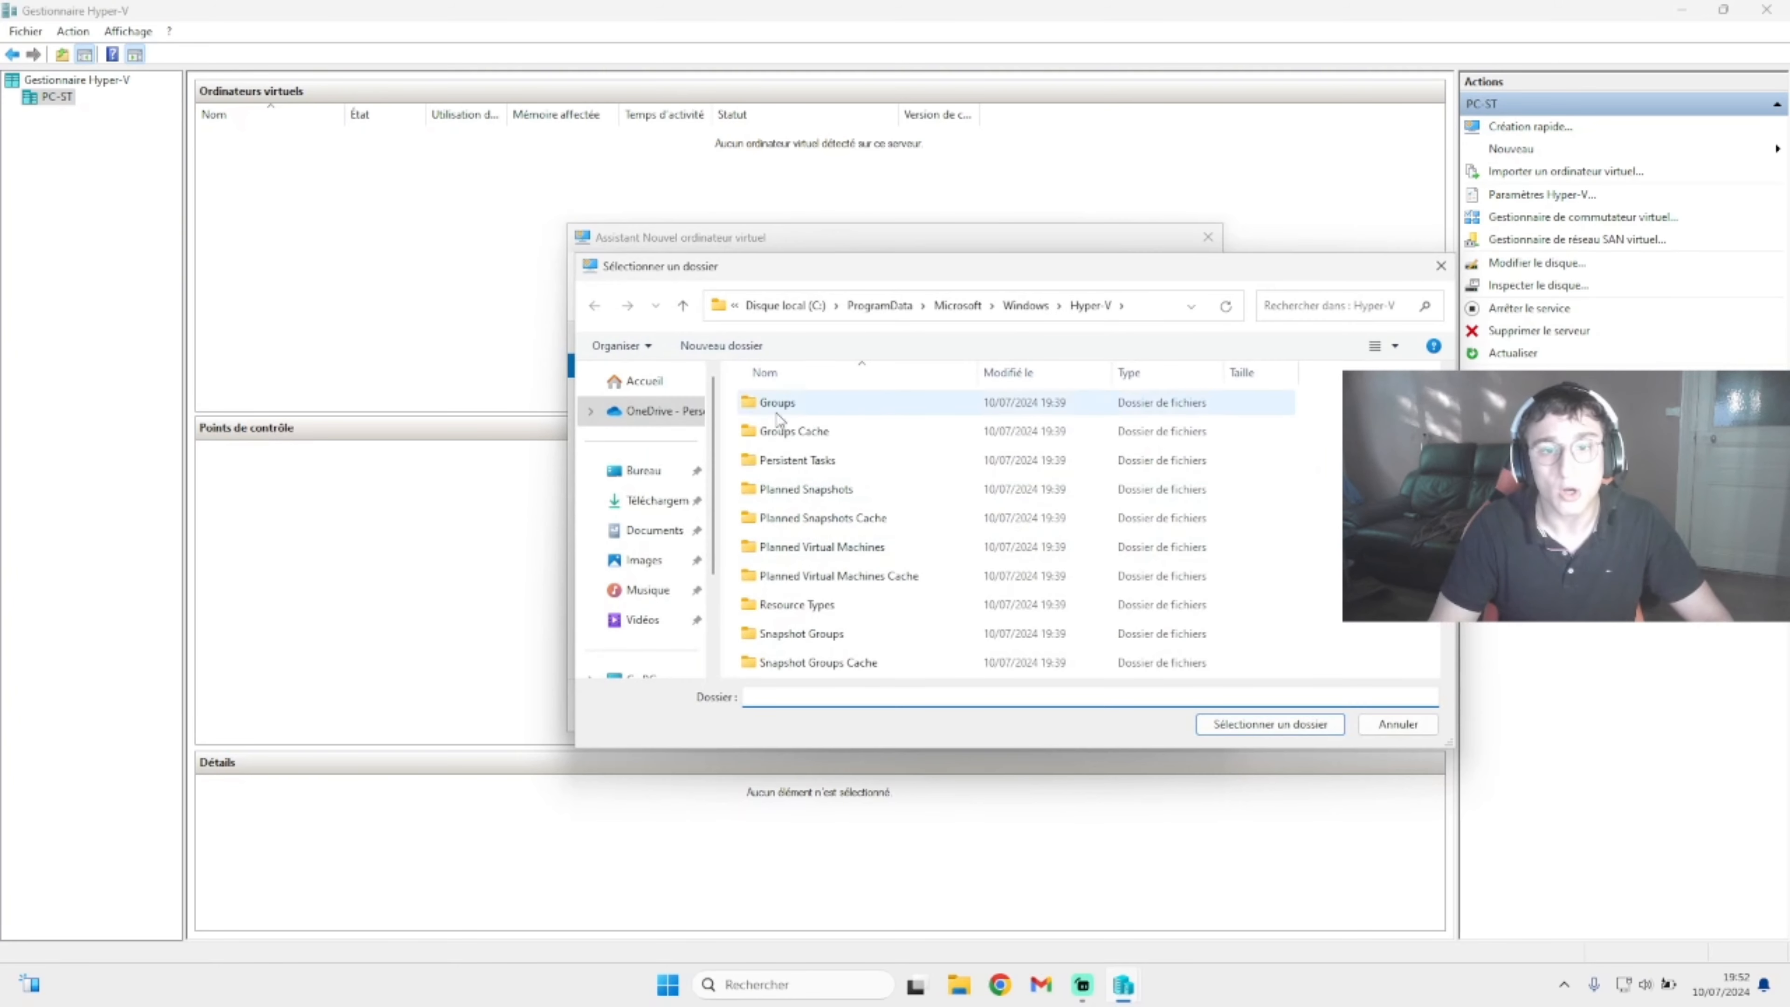
scroll(817, 489, down, 2)
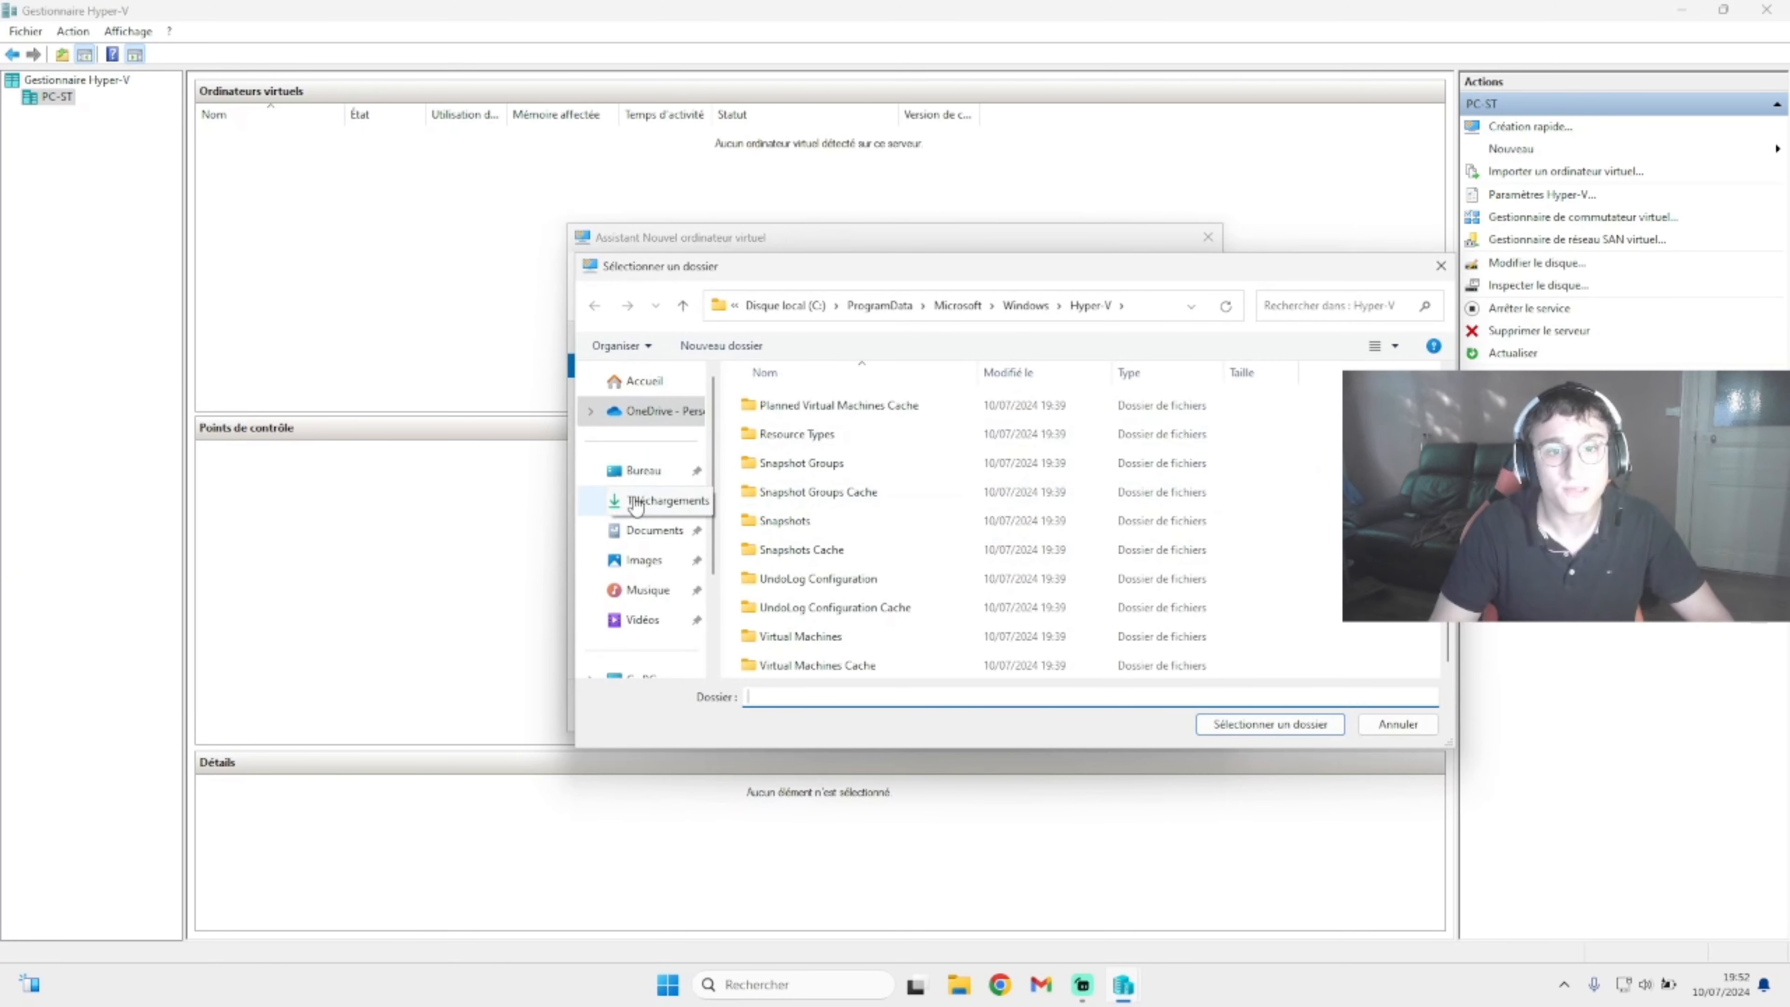
scroll(637, 528, down, 2)
click(641, 555)
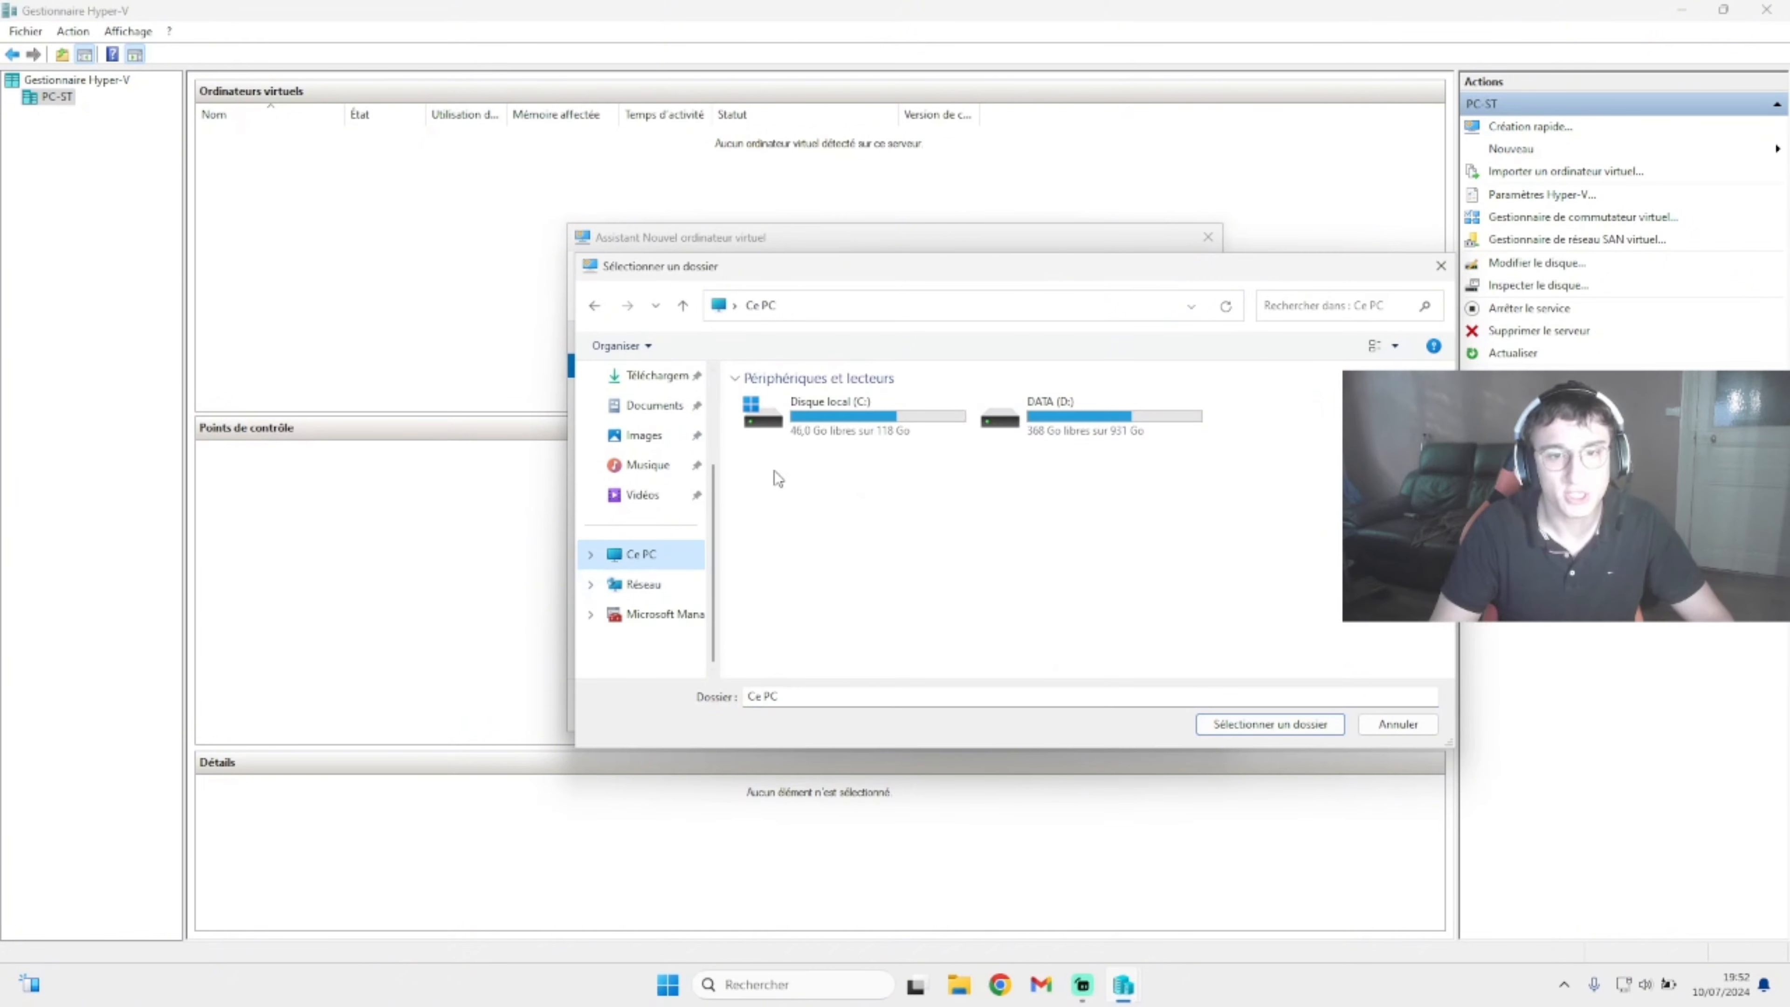
double_click(1057, 416)
scroll(888, 484, down, 5)
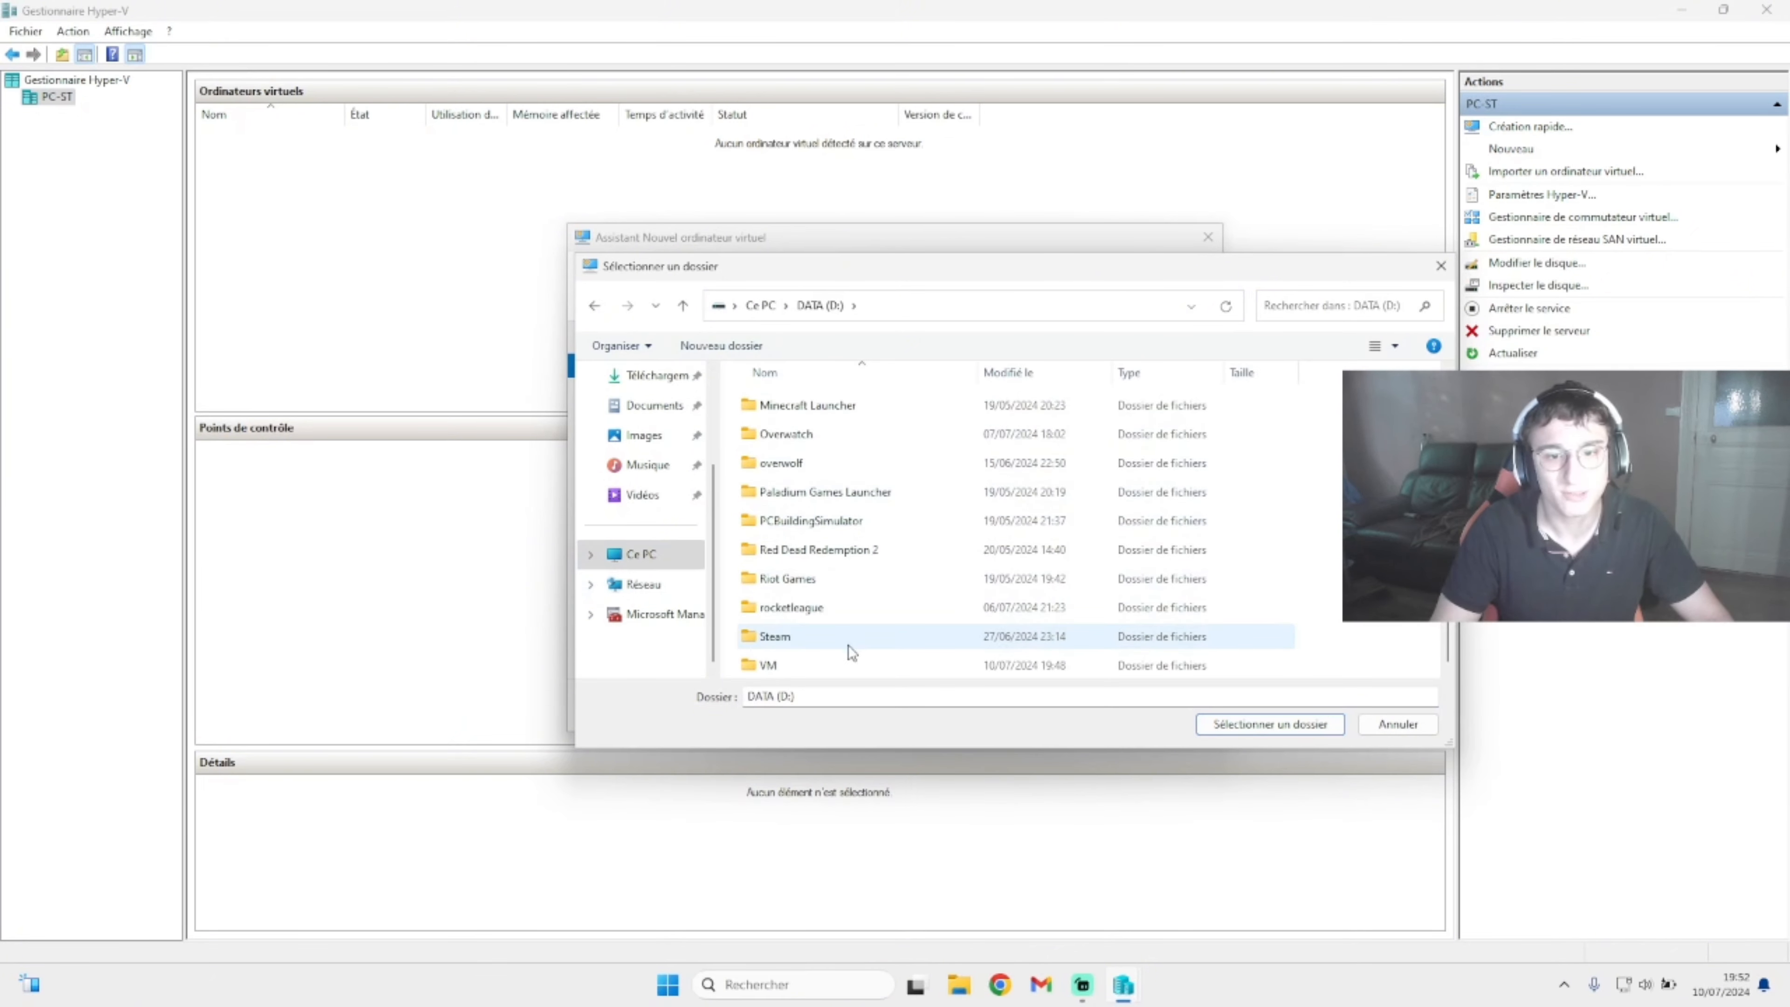
click(840, 665)
click(1230, 725)
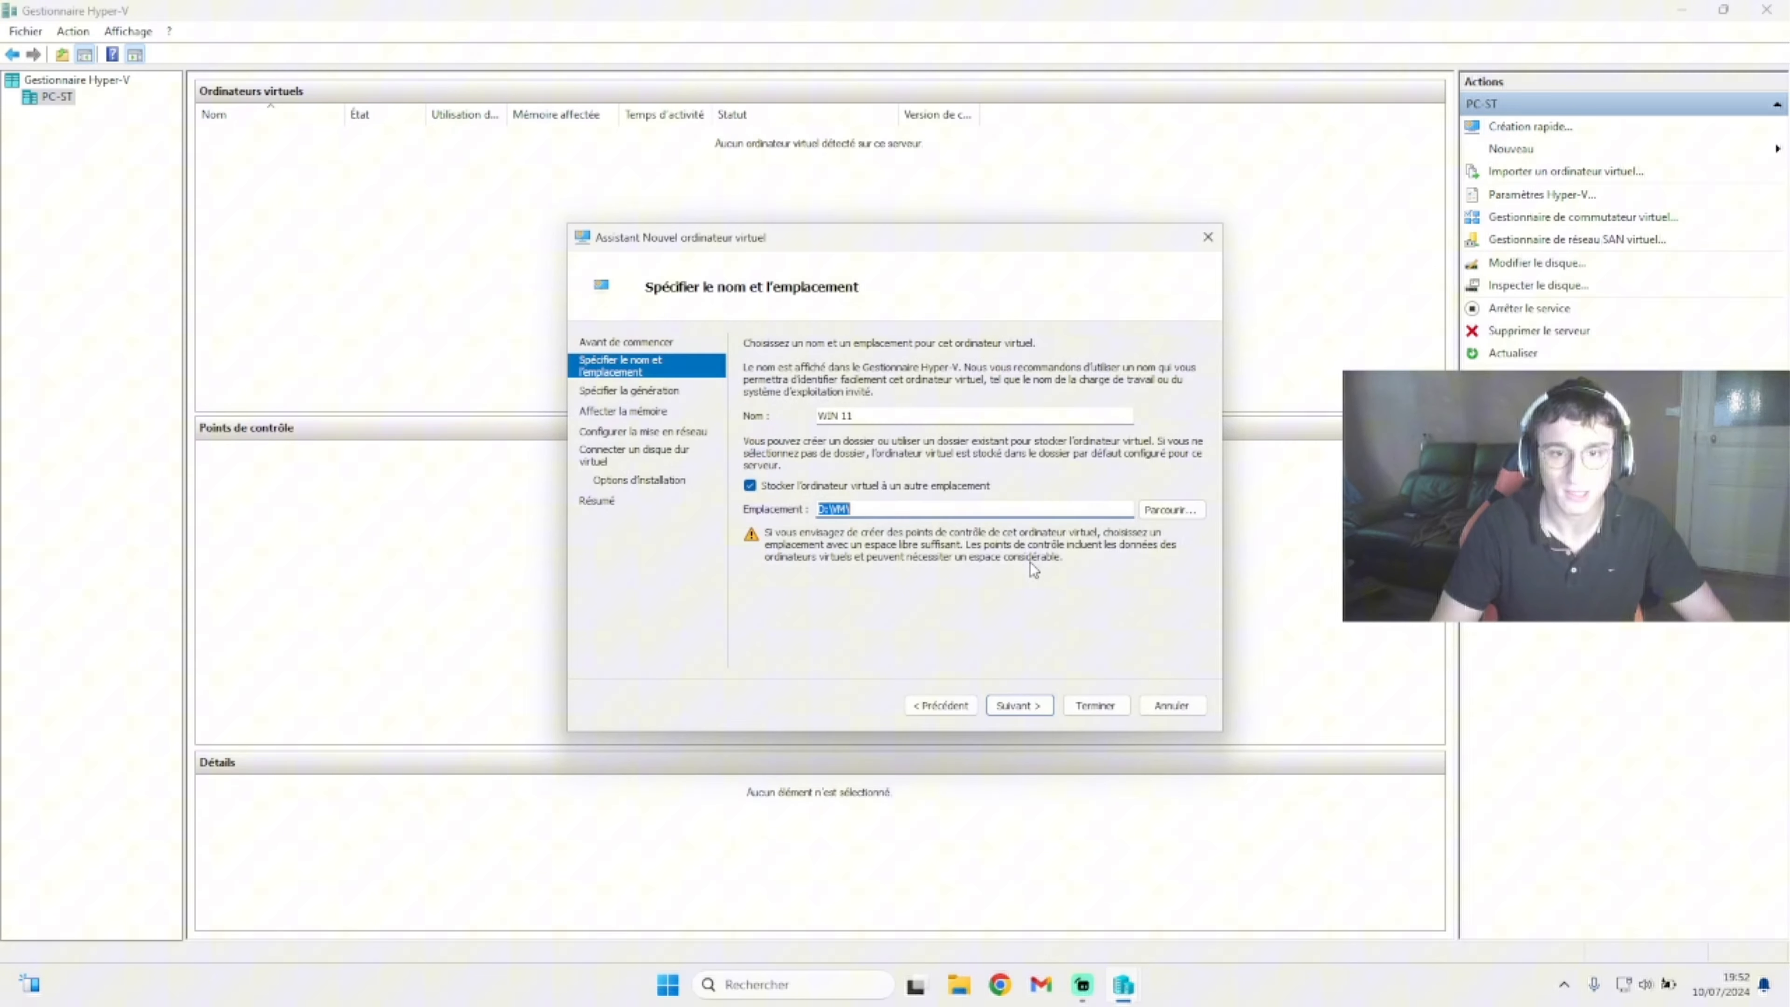
click(1027, 704)
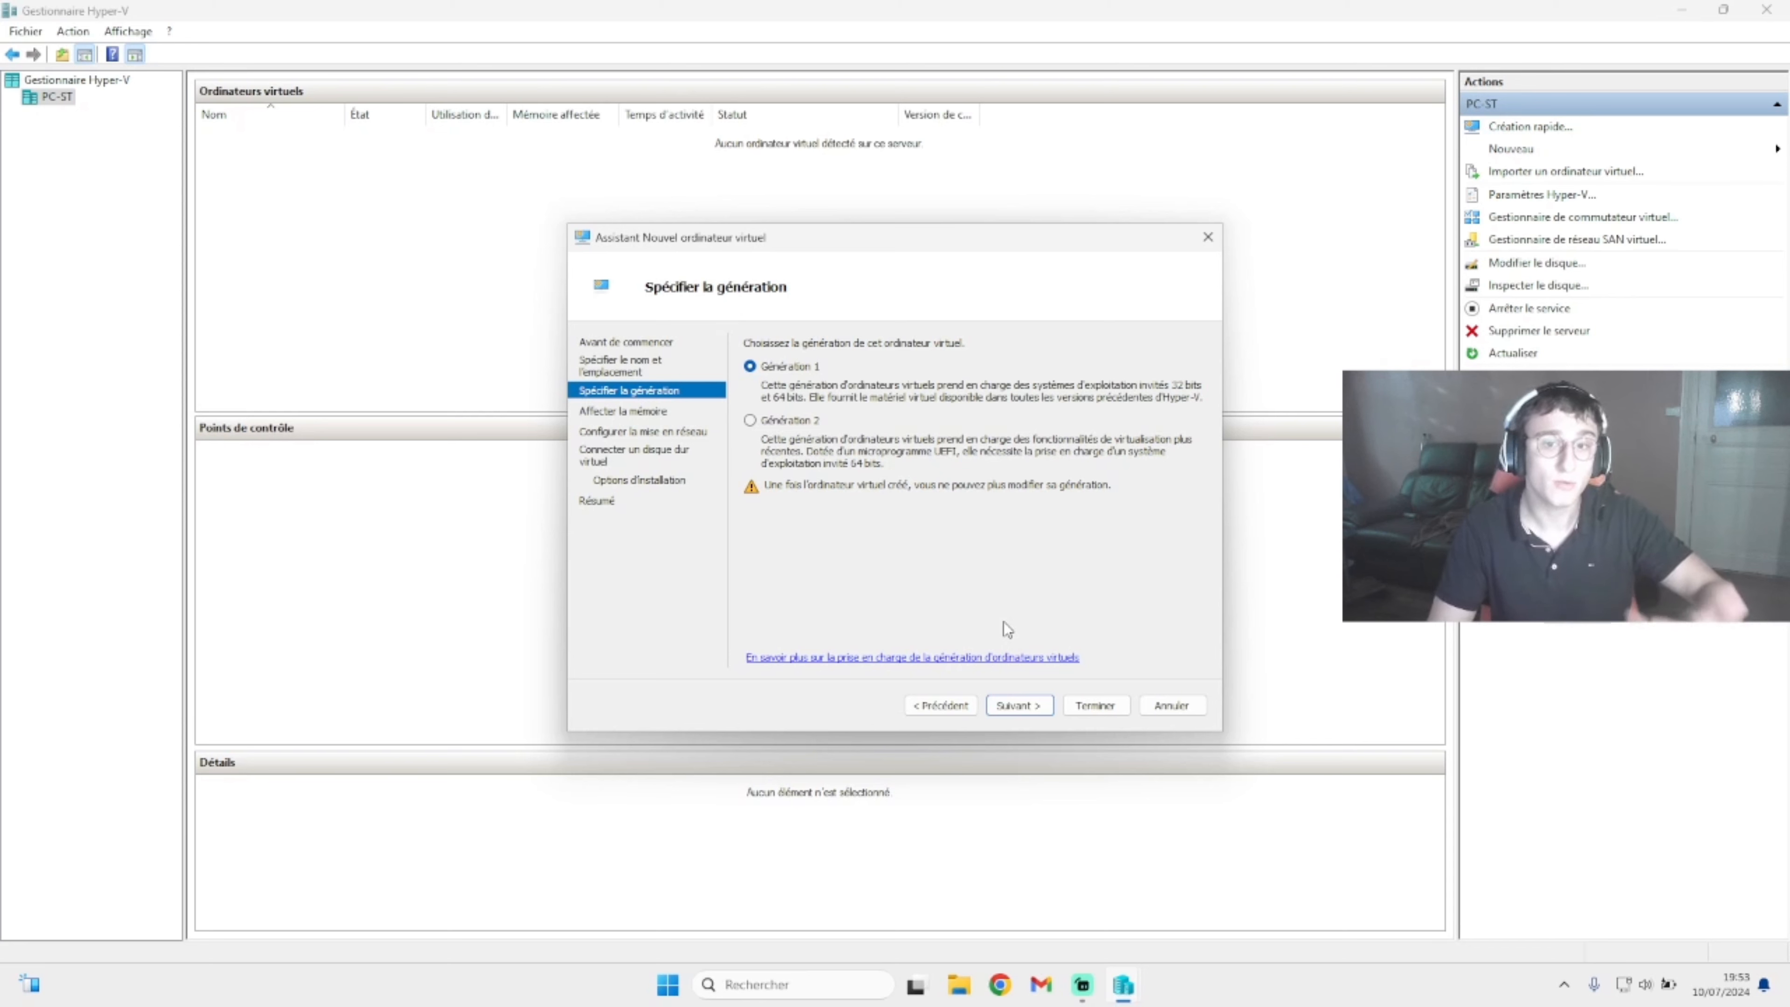
Step: Accept Generation 1 and 4096 MB of startup memory with dynamic memory enabled for the virtual machine
click(1037, 707)
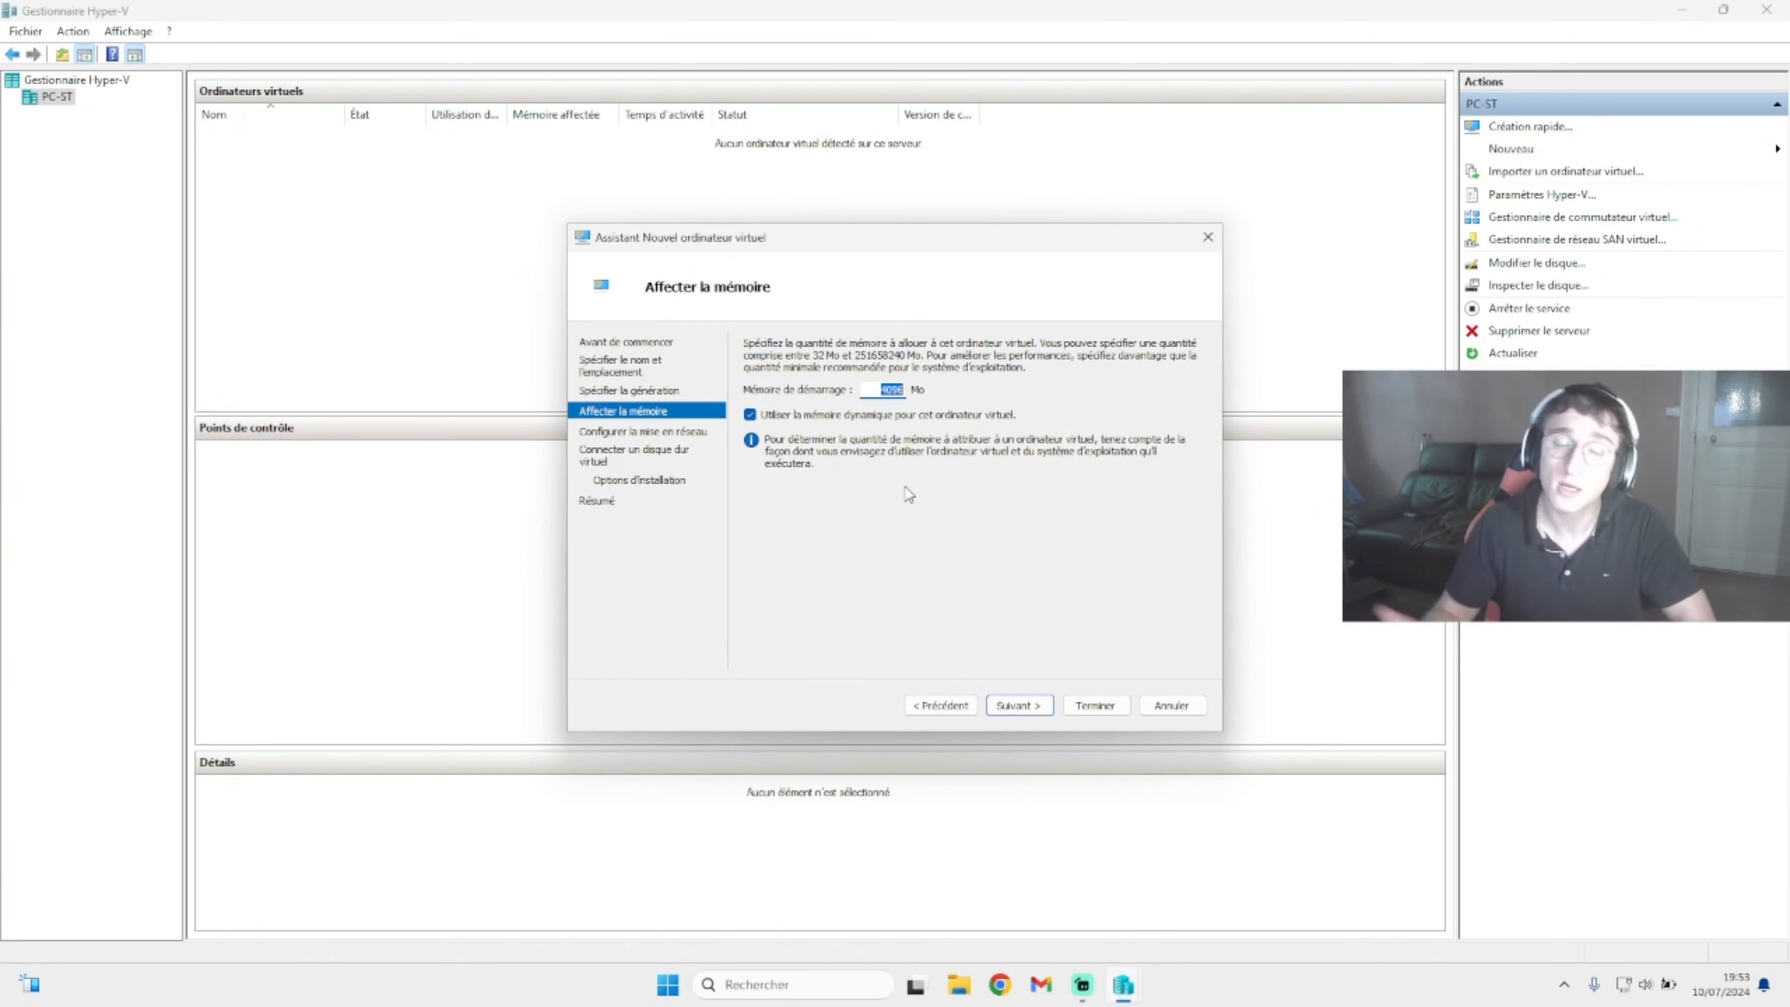
click(1007, 701)
Step: Connect the virtual machine's network adapter to Default Switch
click(938, 381)
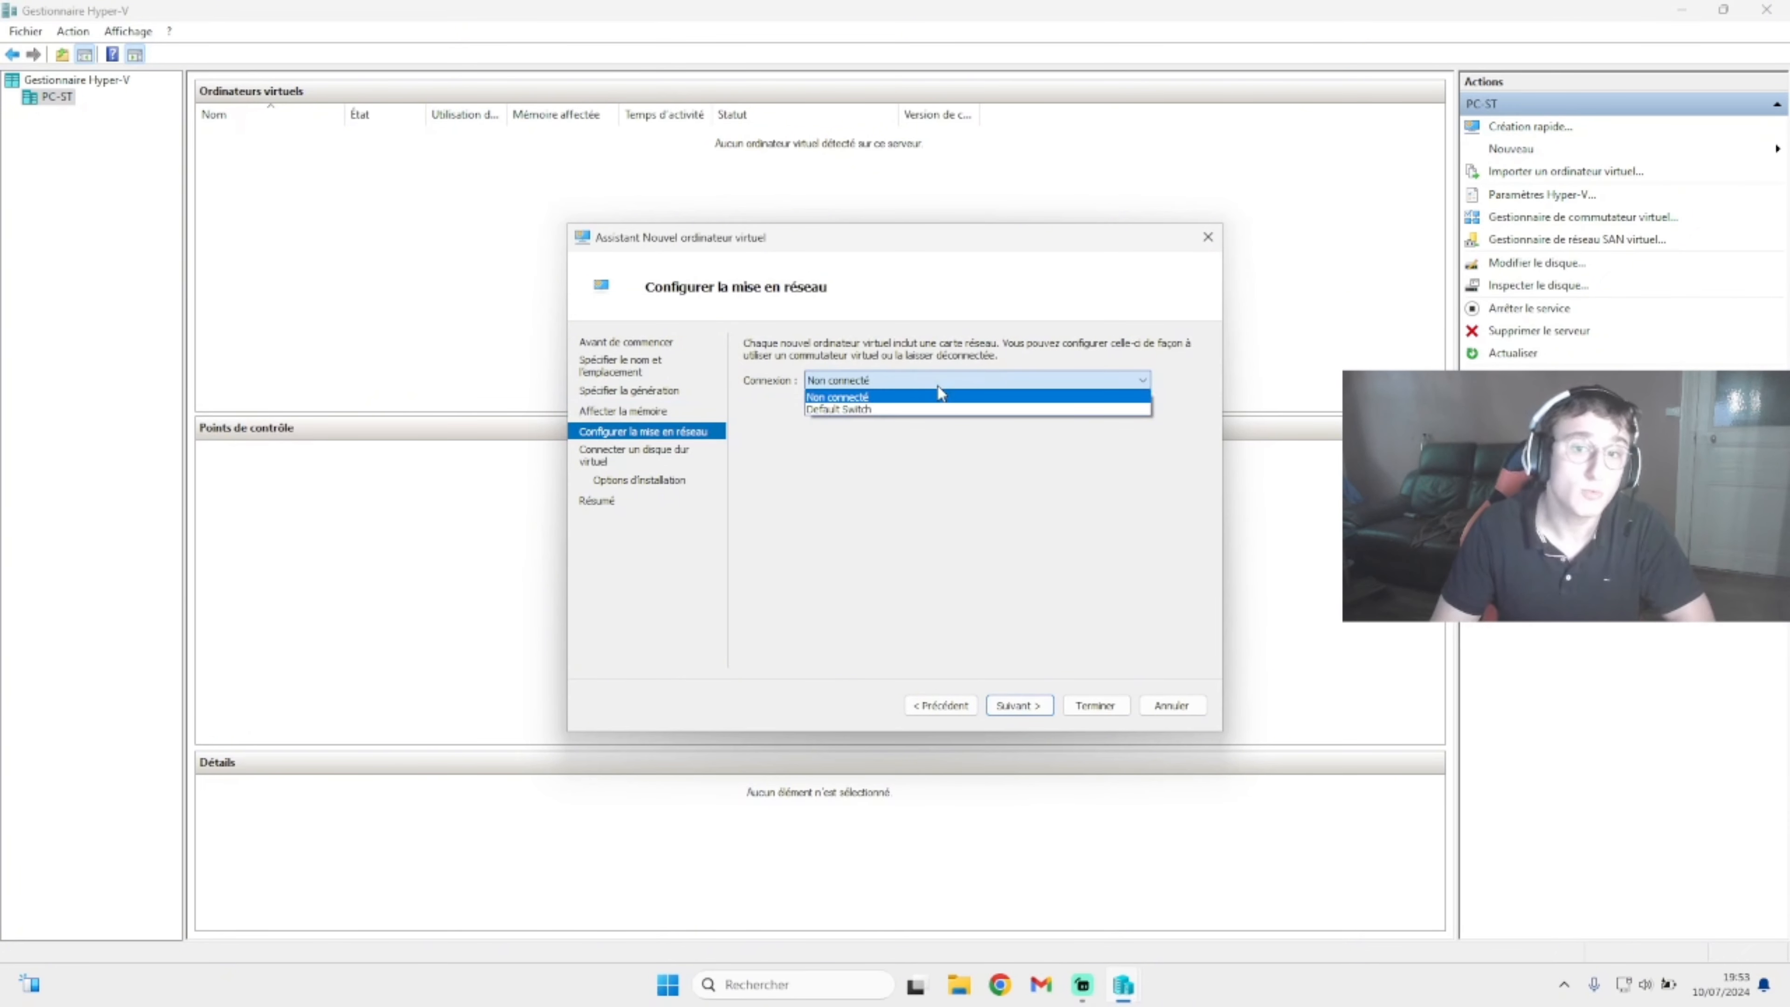
click(906, 410)
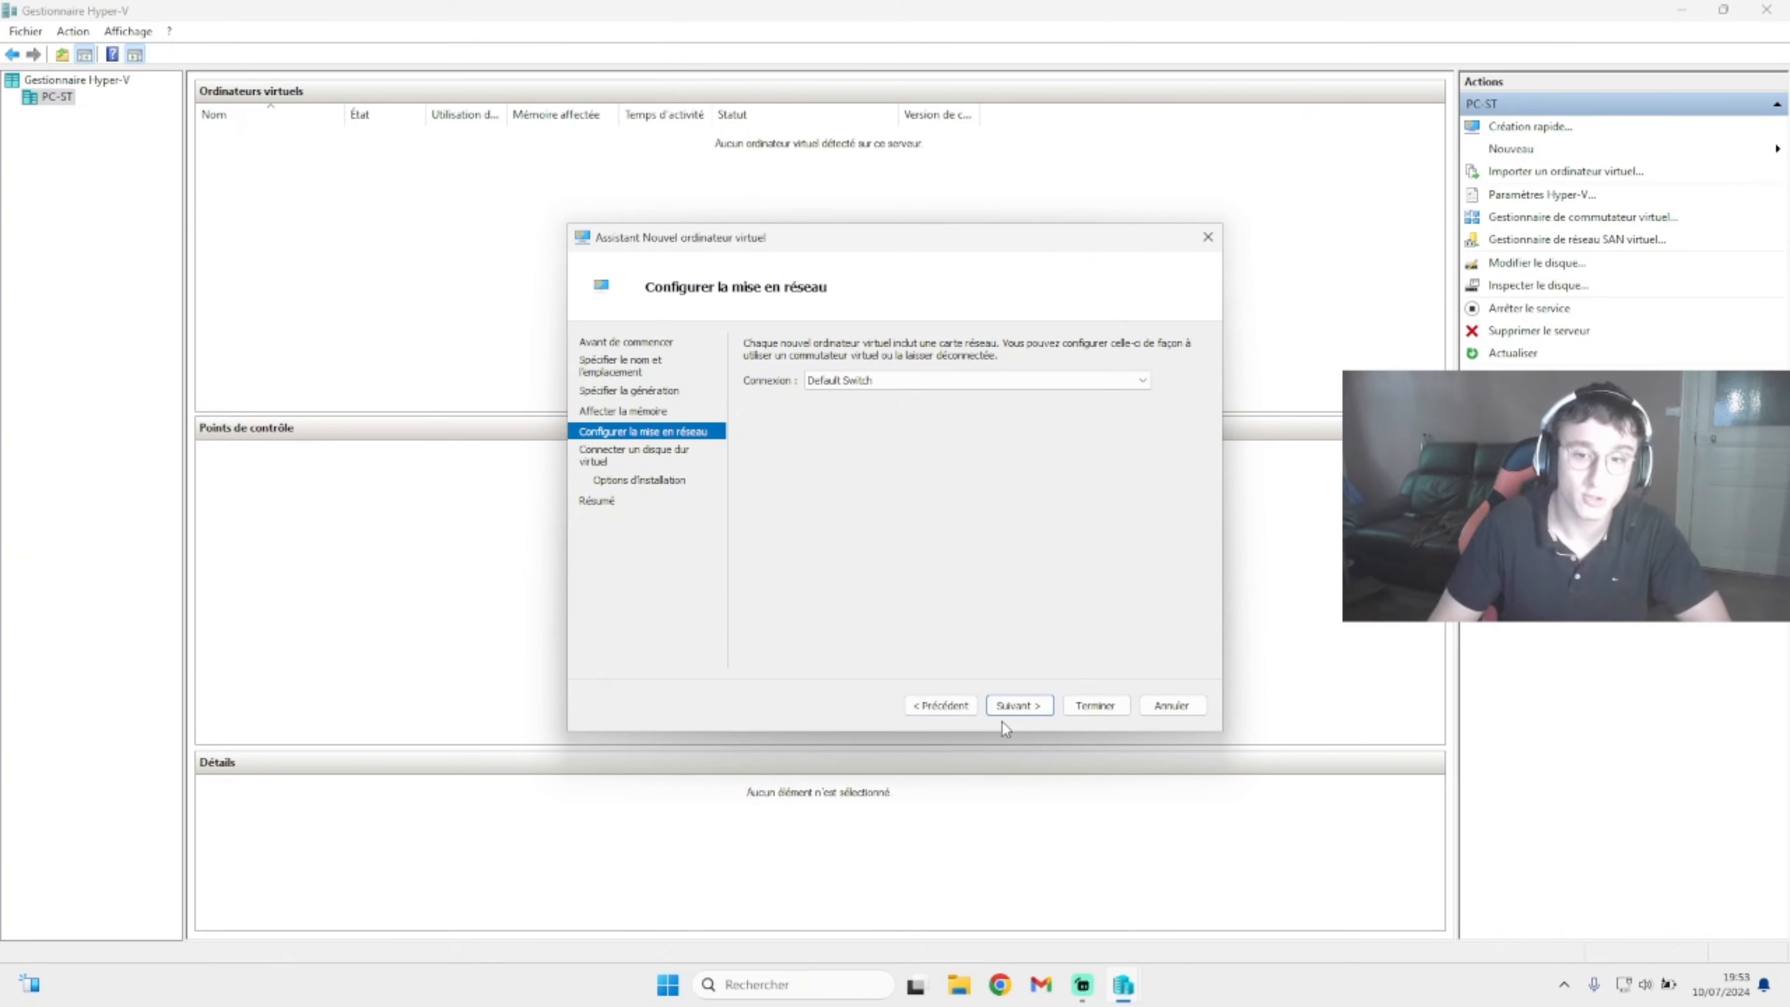
click(1024, 708)
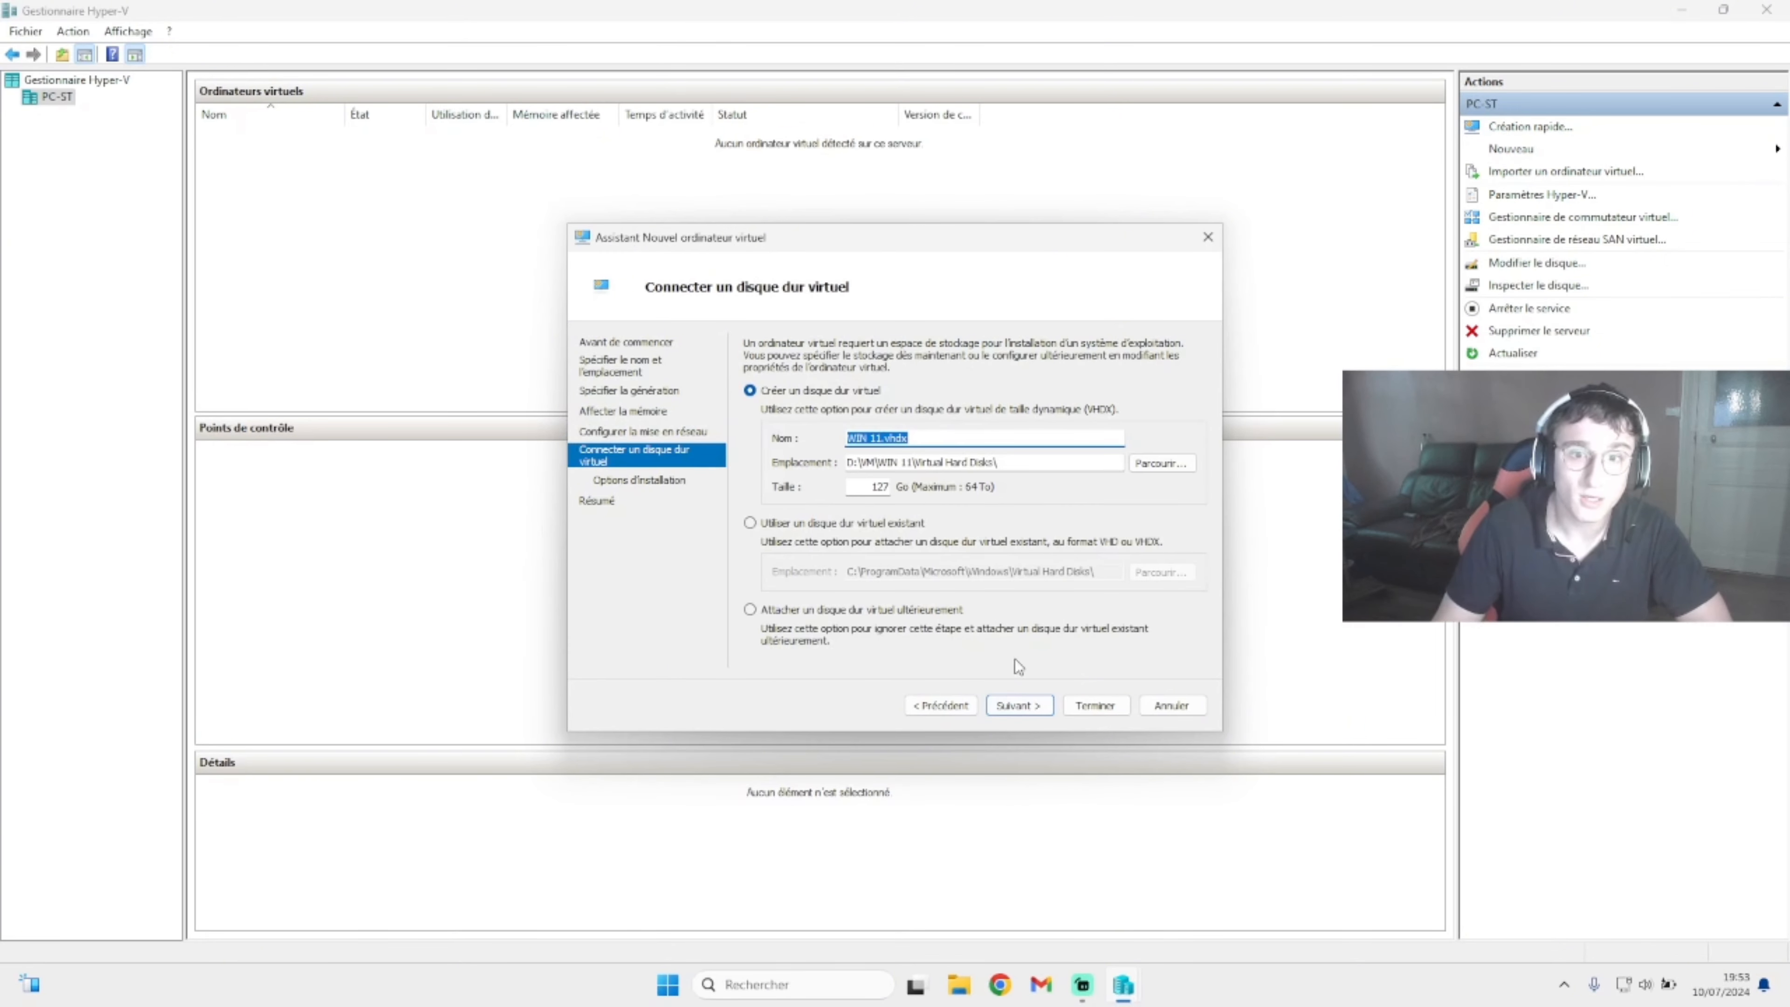
Step: Set the size of the new virtual hard disk WIN 11.vhdx to 50 GB
drag(851, 486, 948, 491)
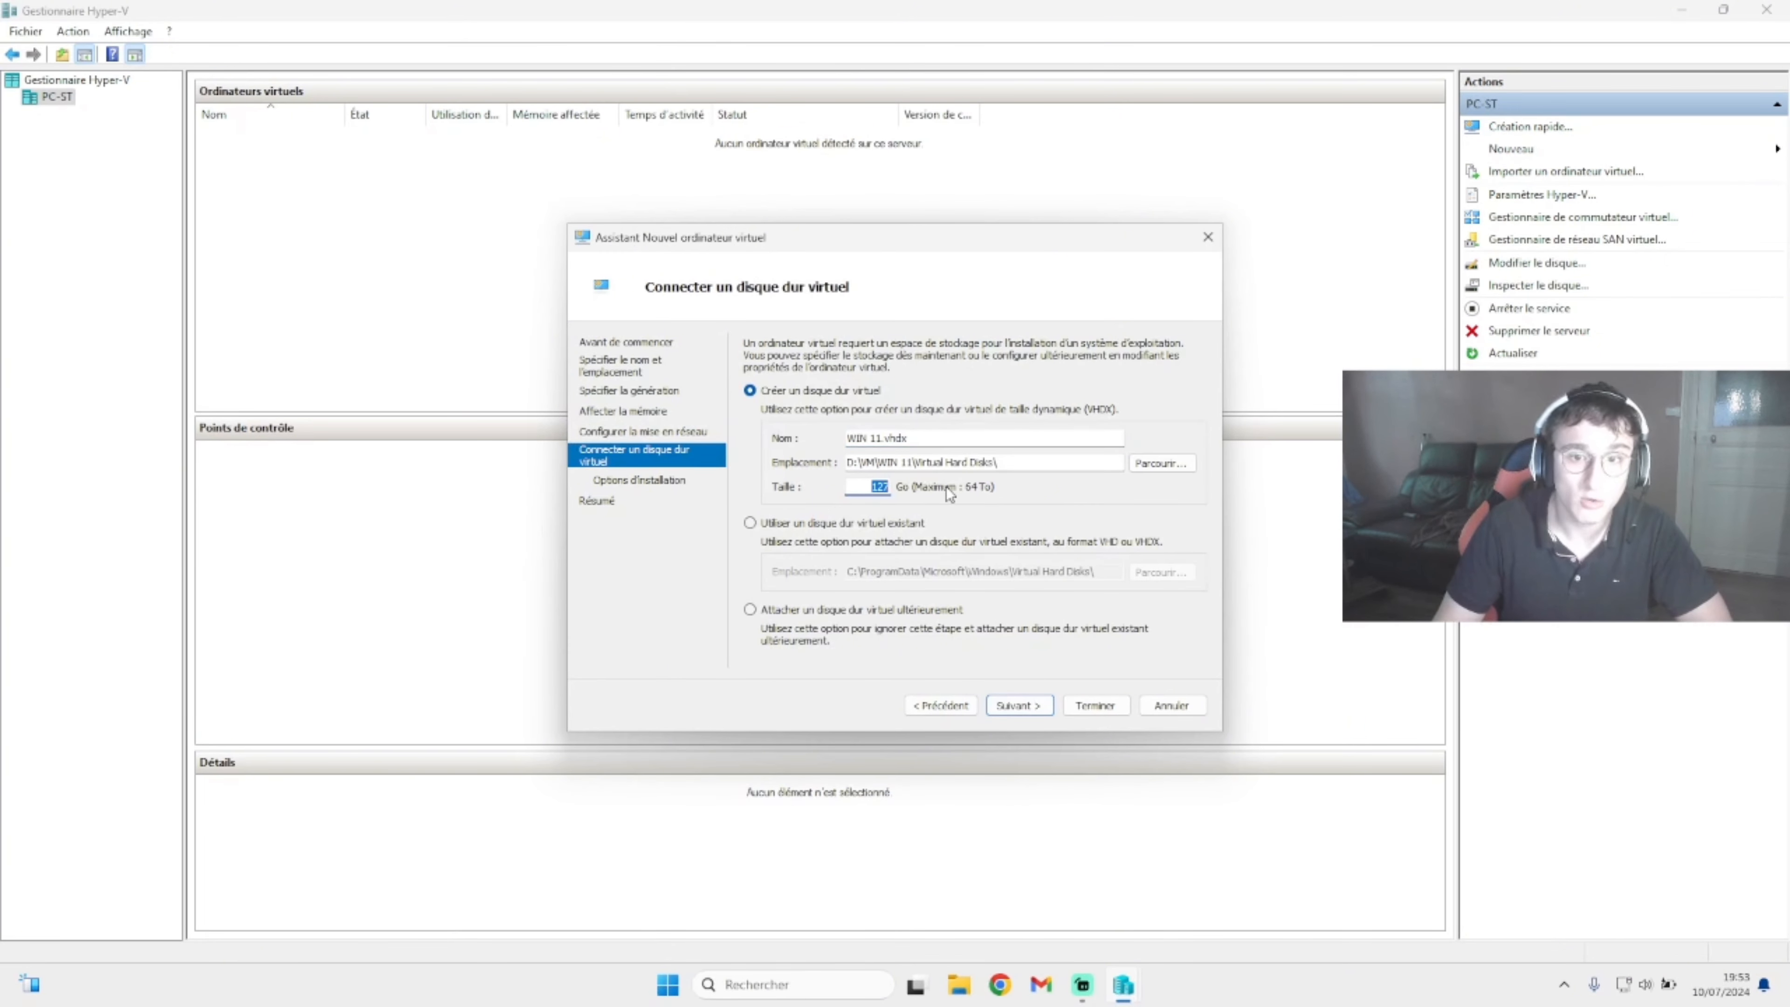
key(BackSpace)
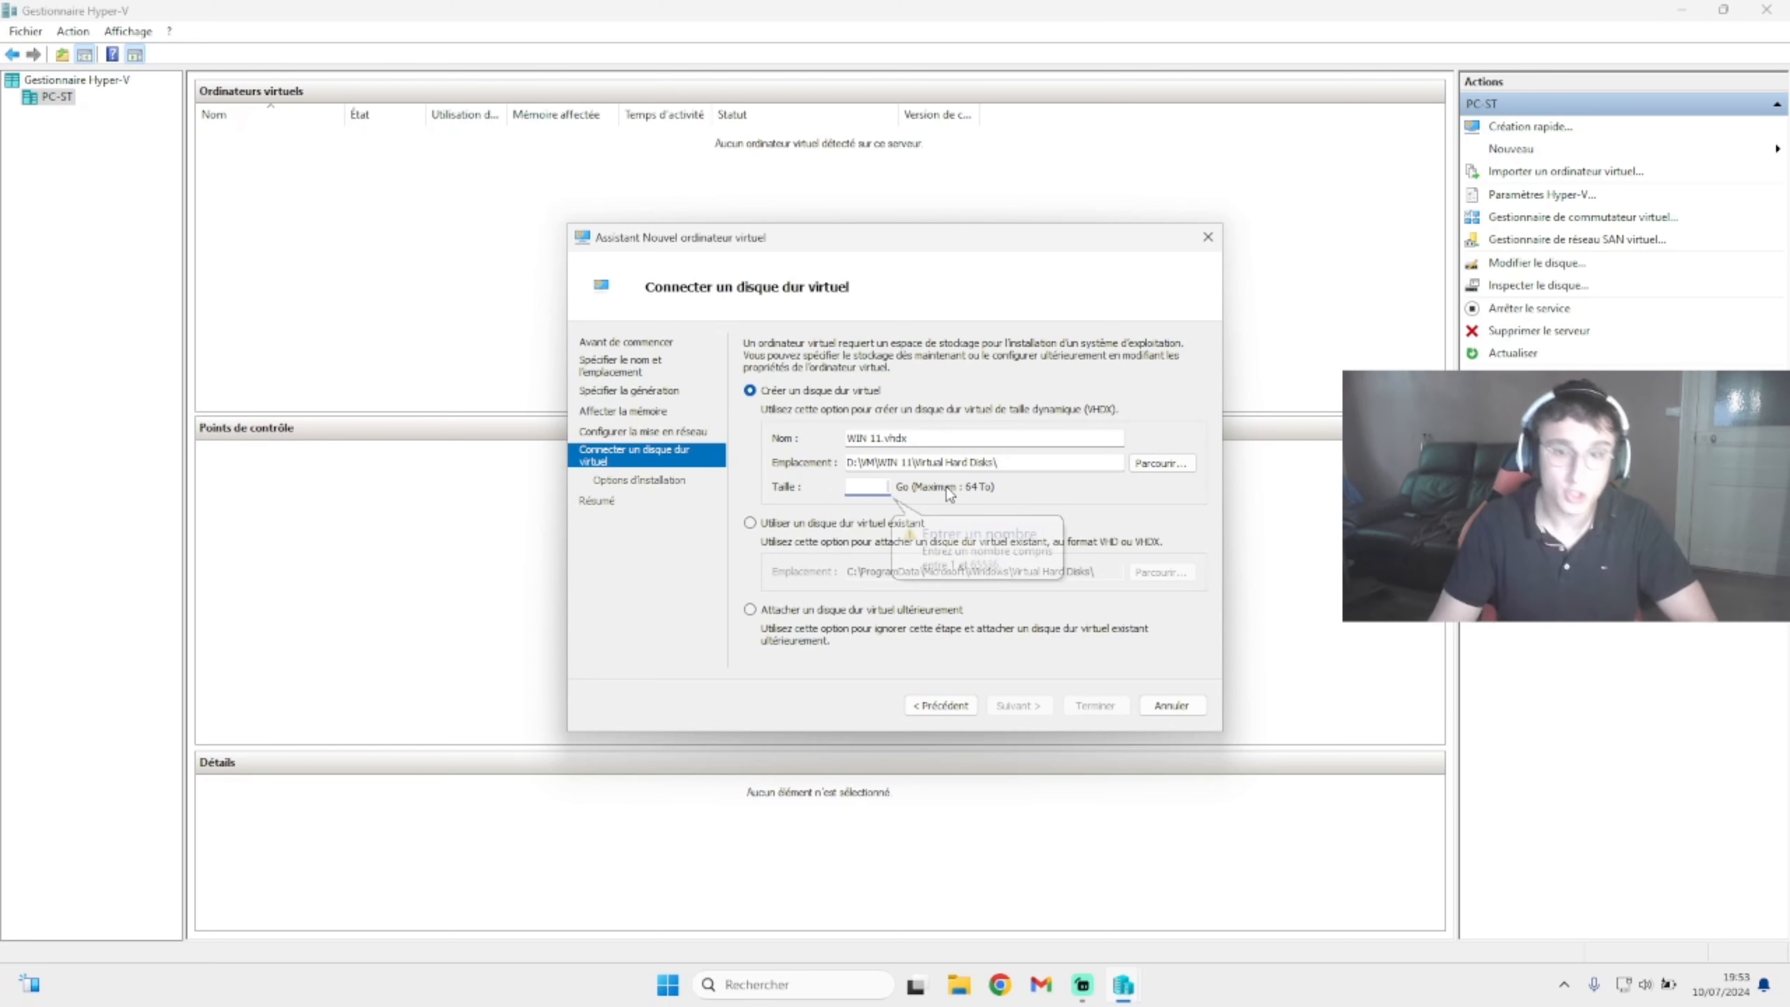
text(50)
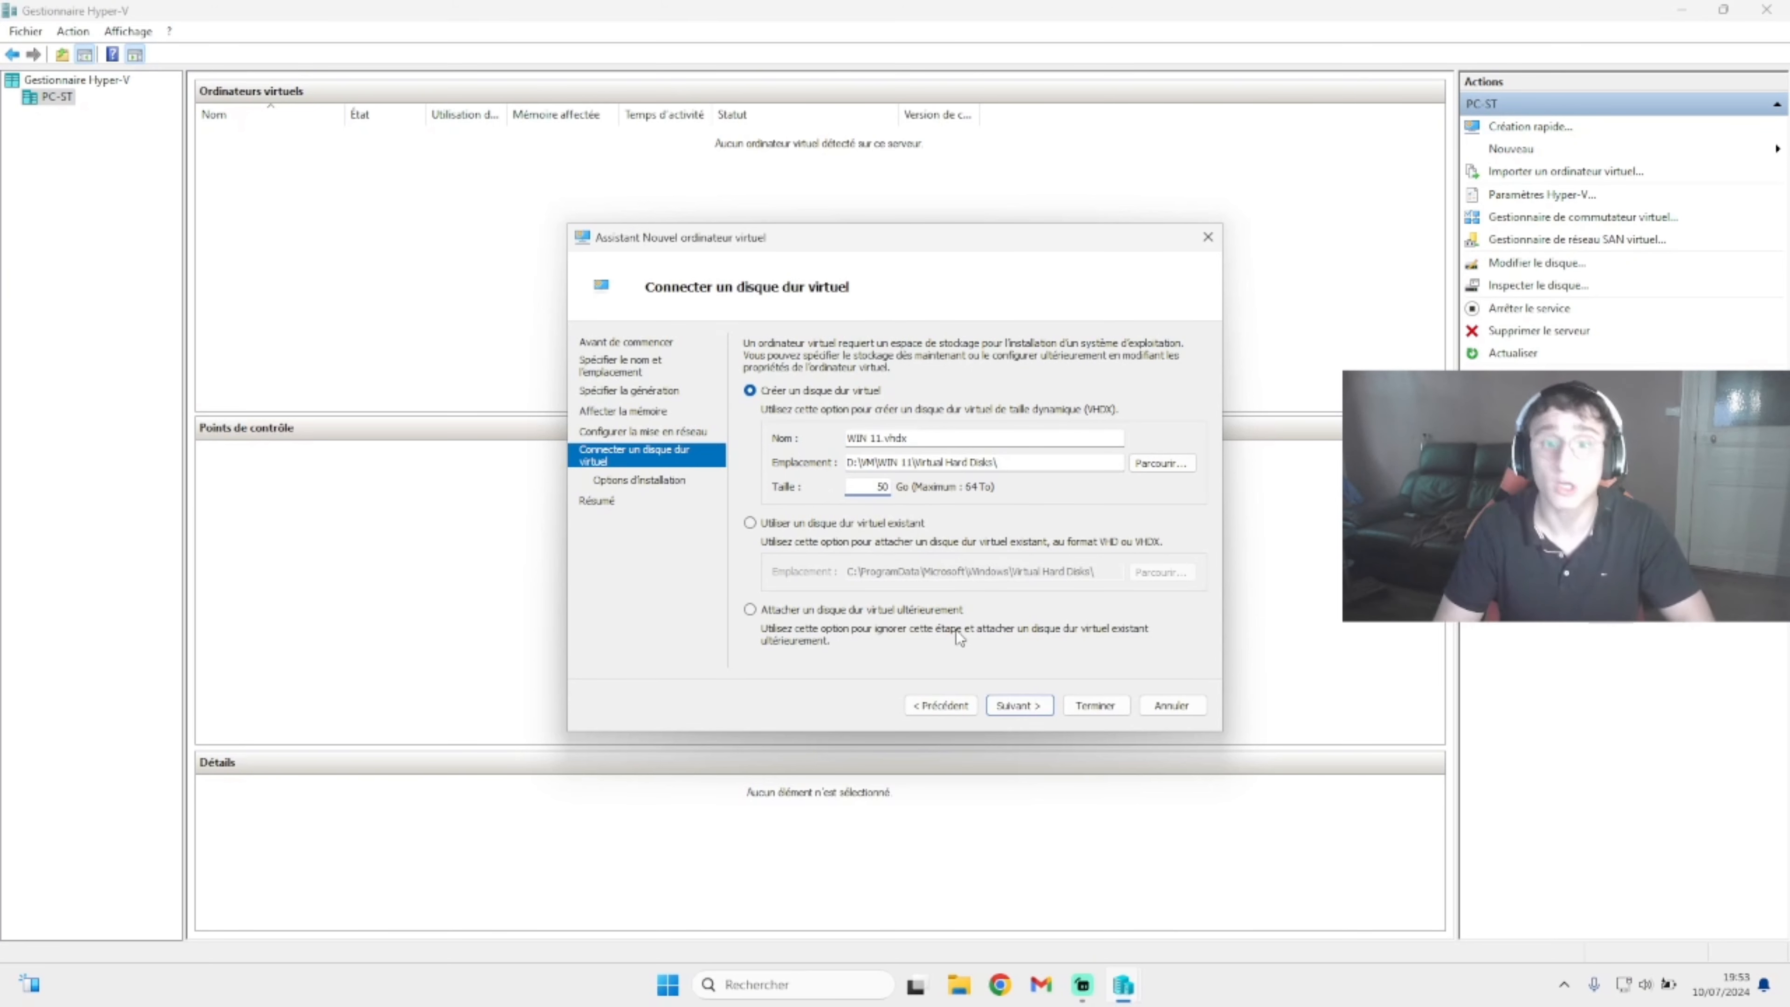
click(1020, 705)
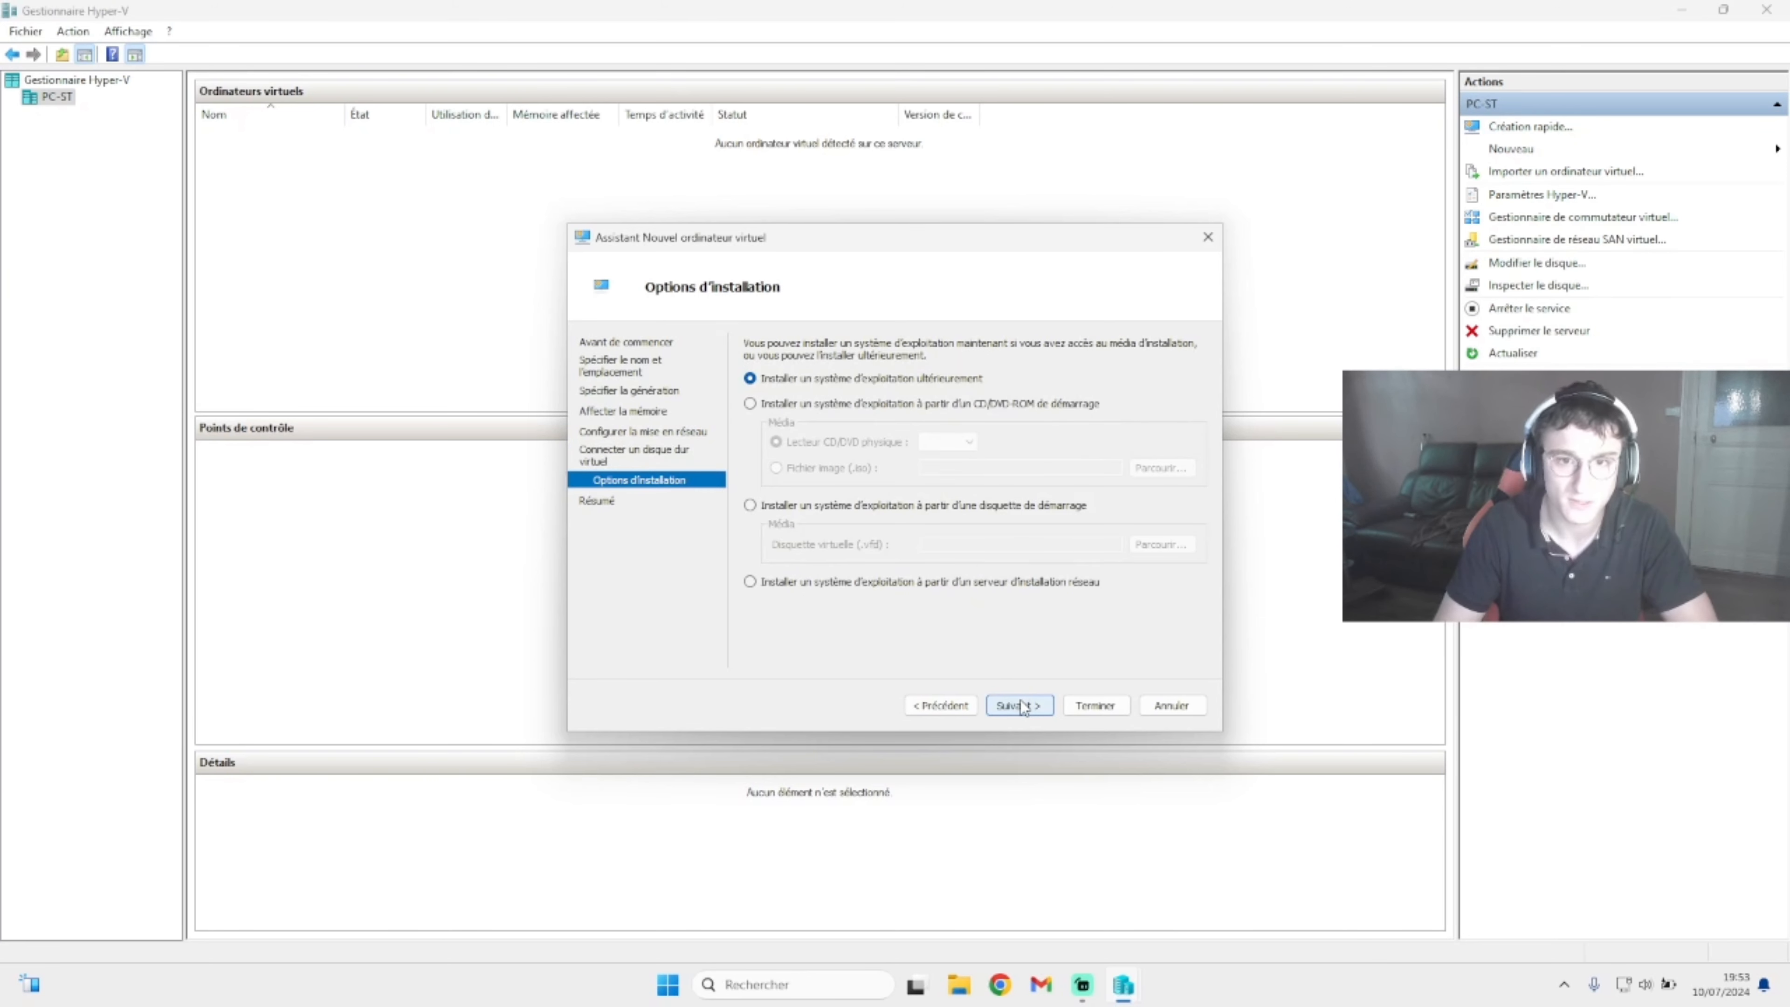
Step: Choose the desktop ISO image Win11_French_x64_FIXED_2023_05_15 as the operating system installation source and finish creating the virtual machine
click(864, 408)
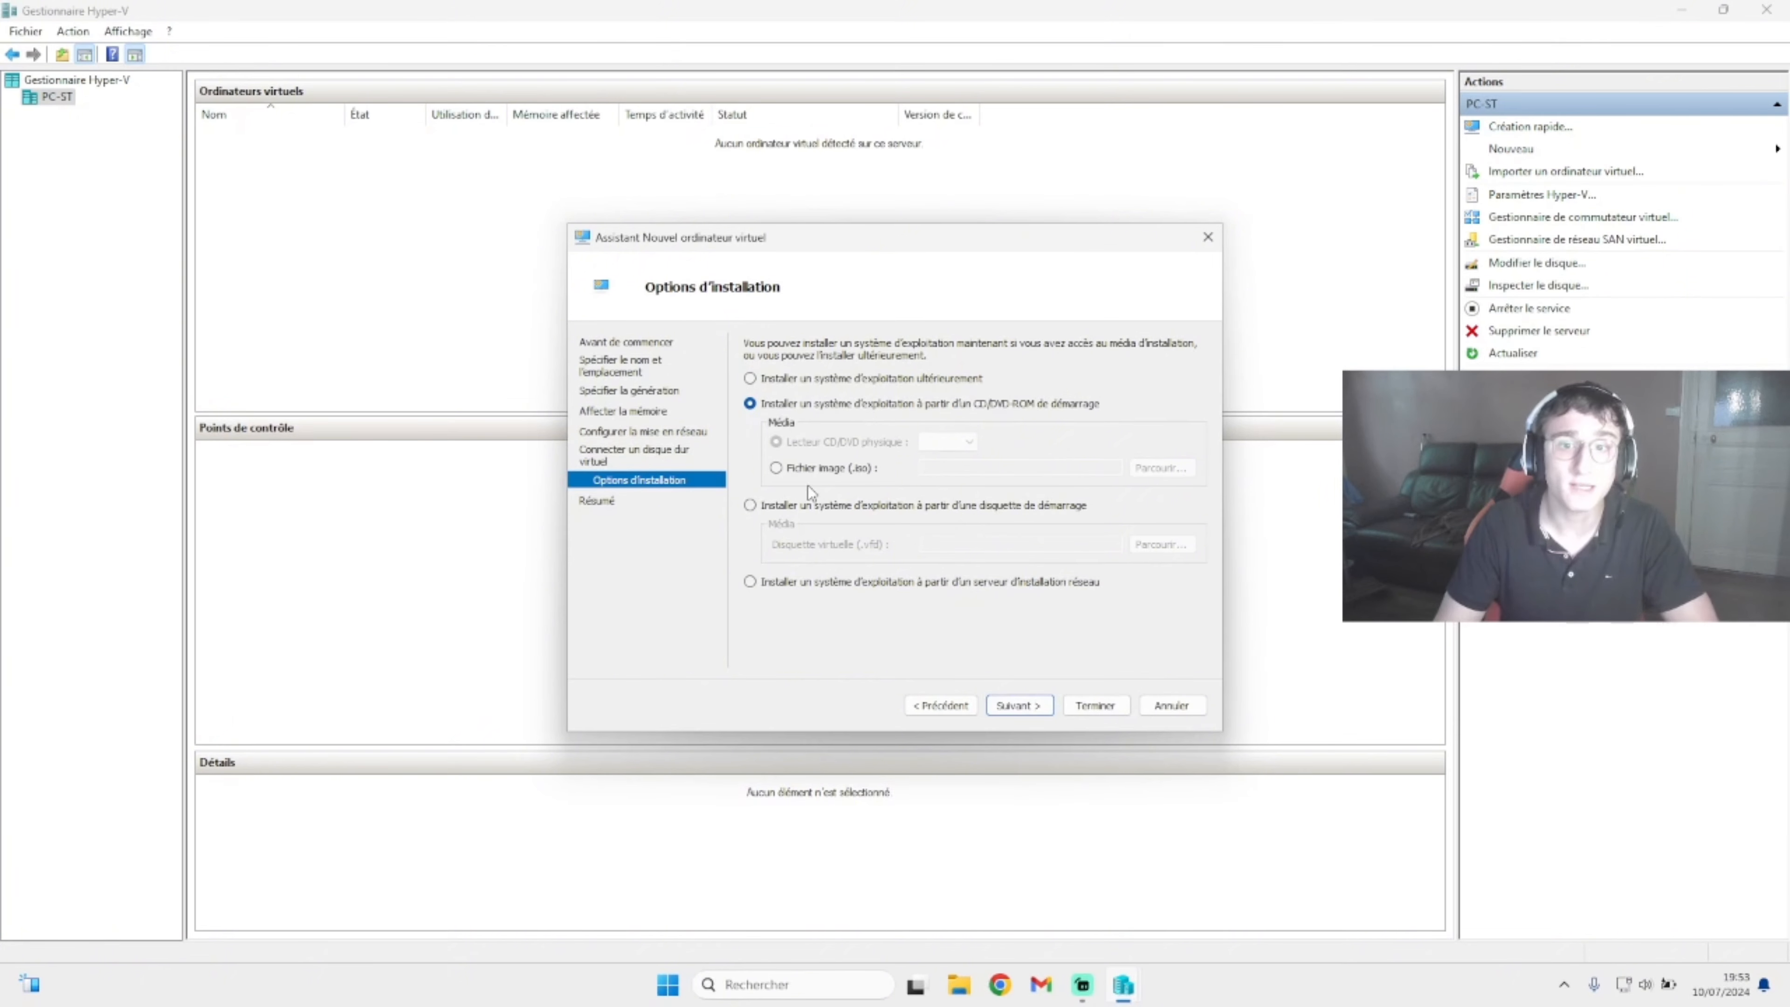
click(787, 469)
click(1178, 471)
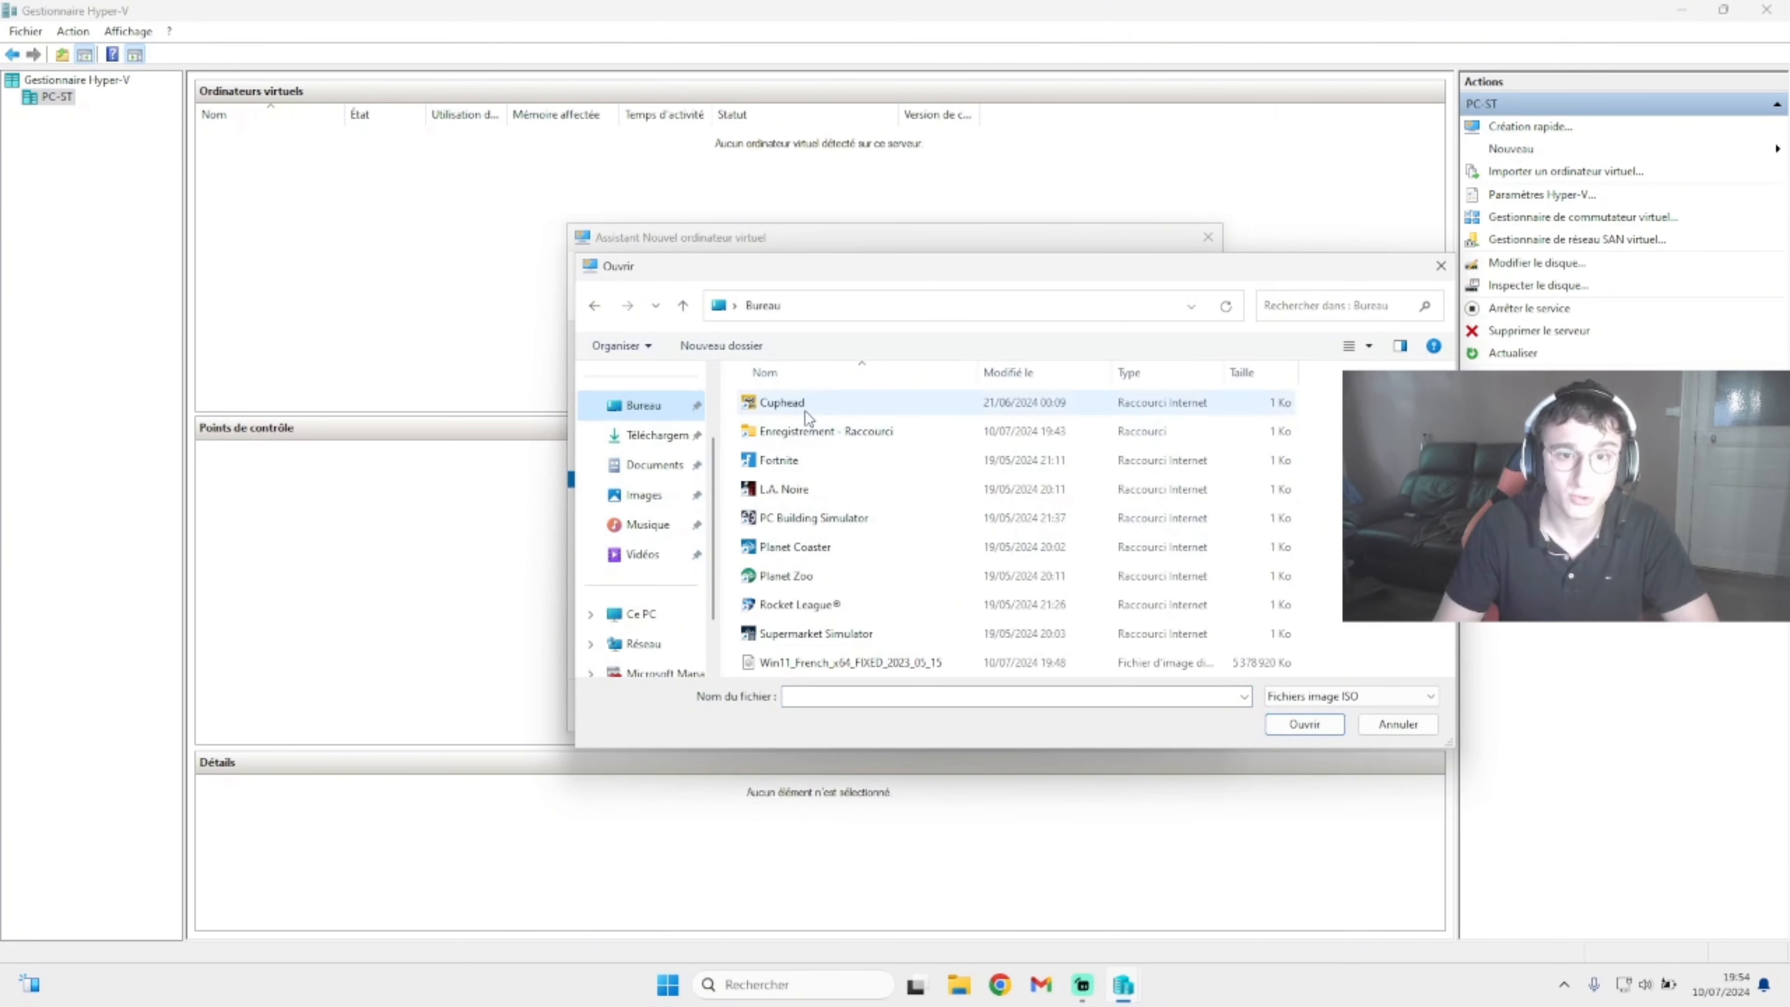
click(857, 667)
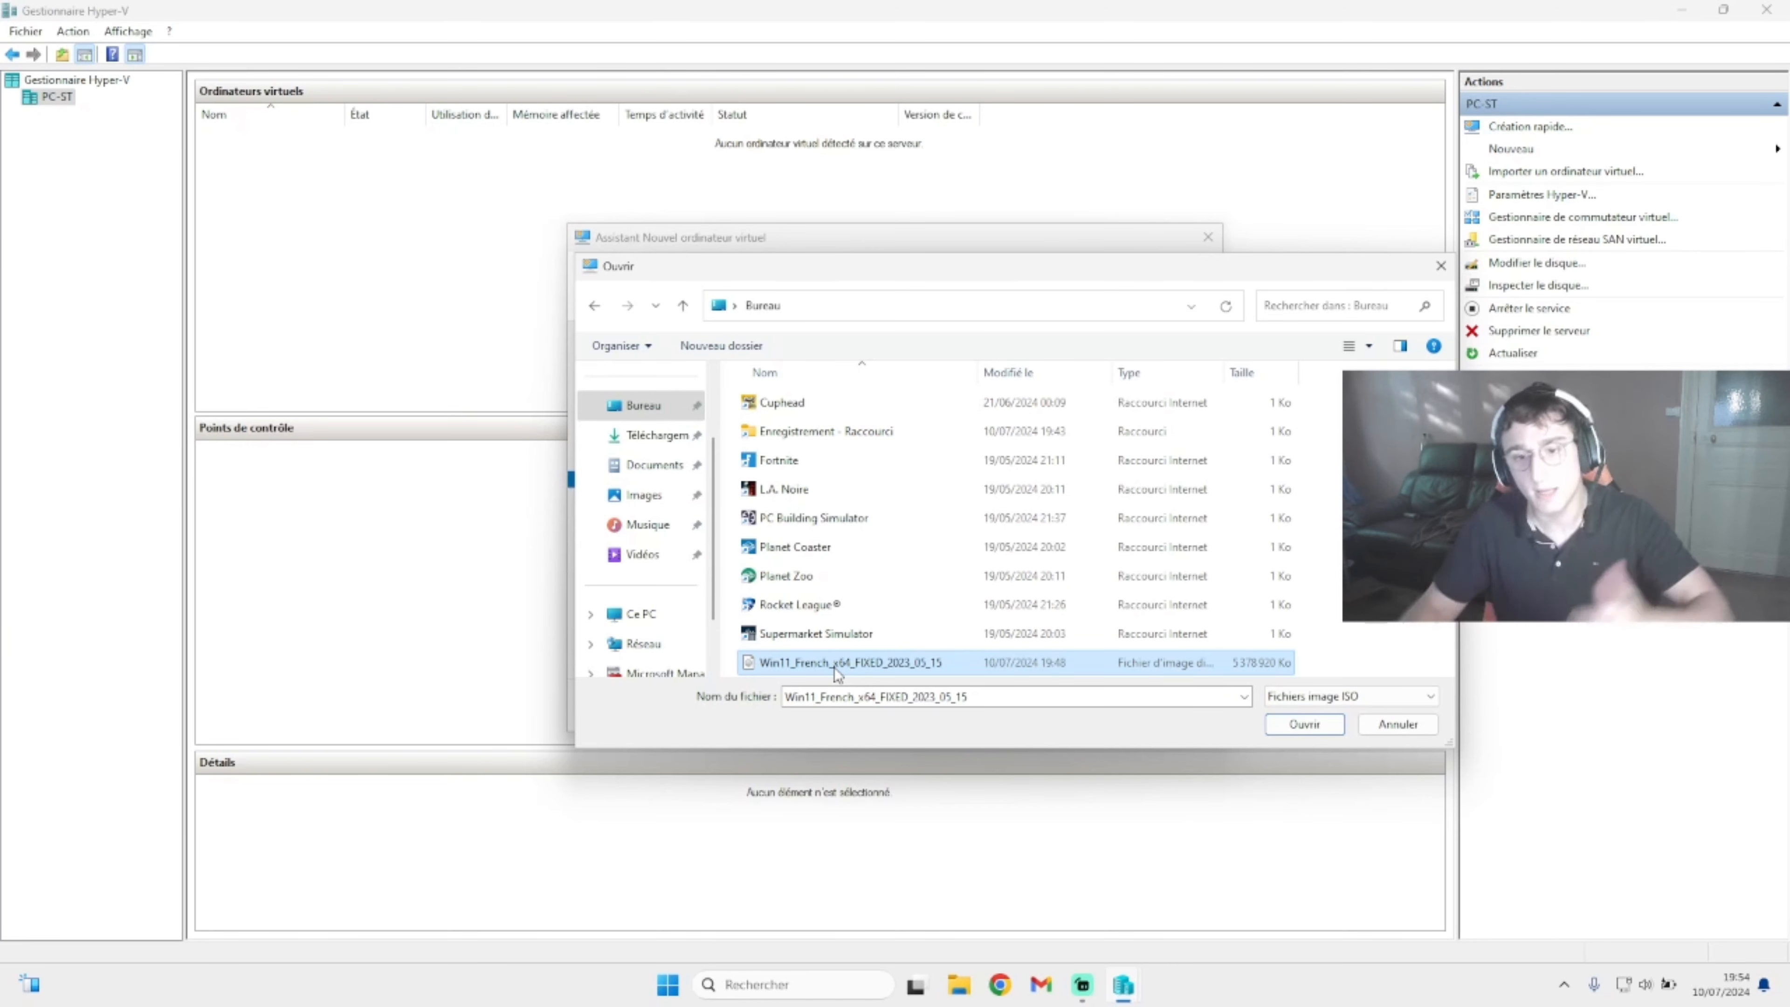
click(1303, 724)
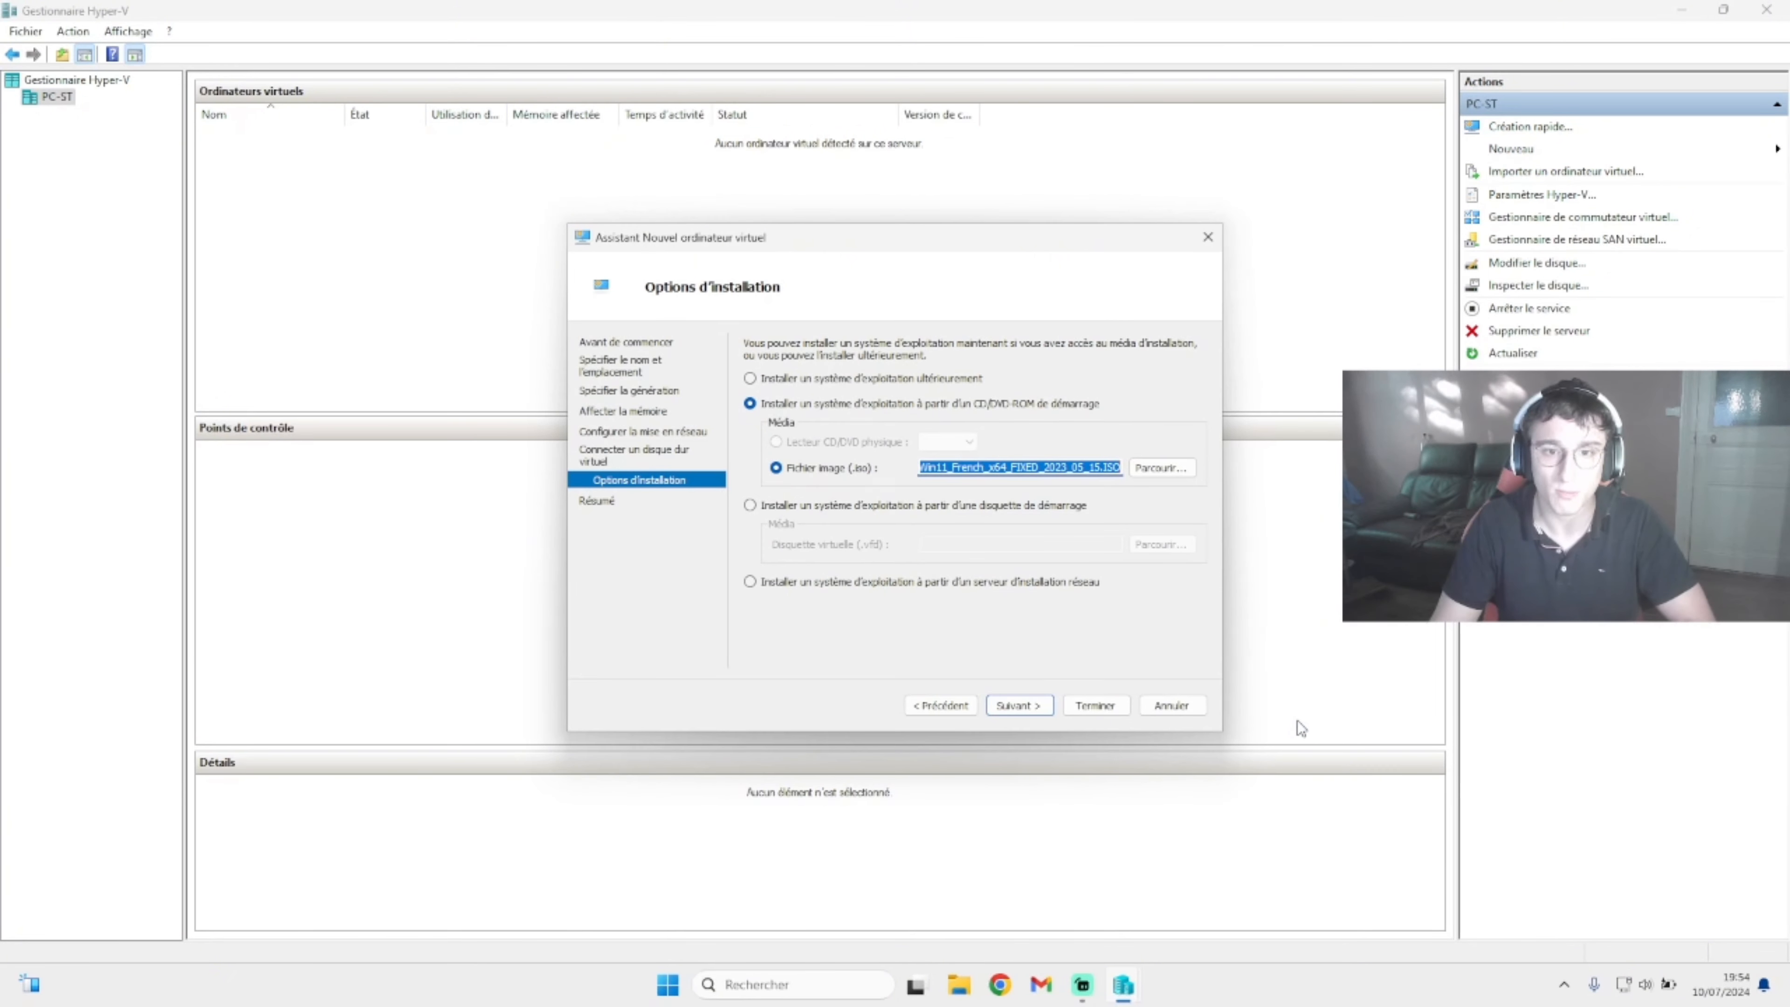
click(1034, 701)
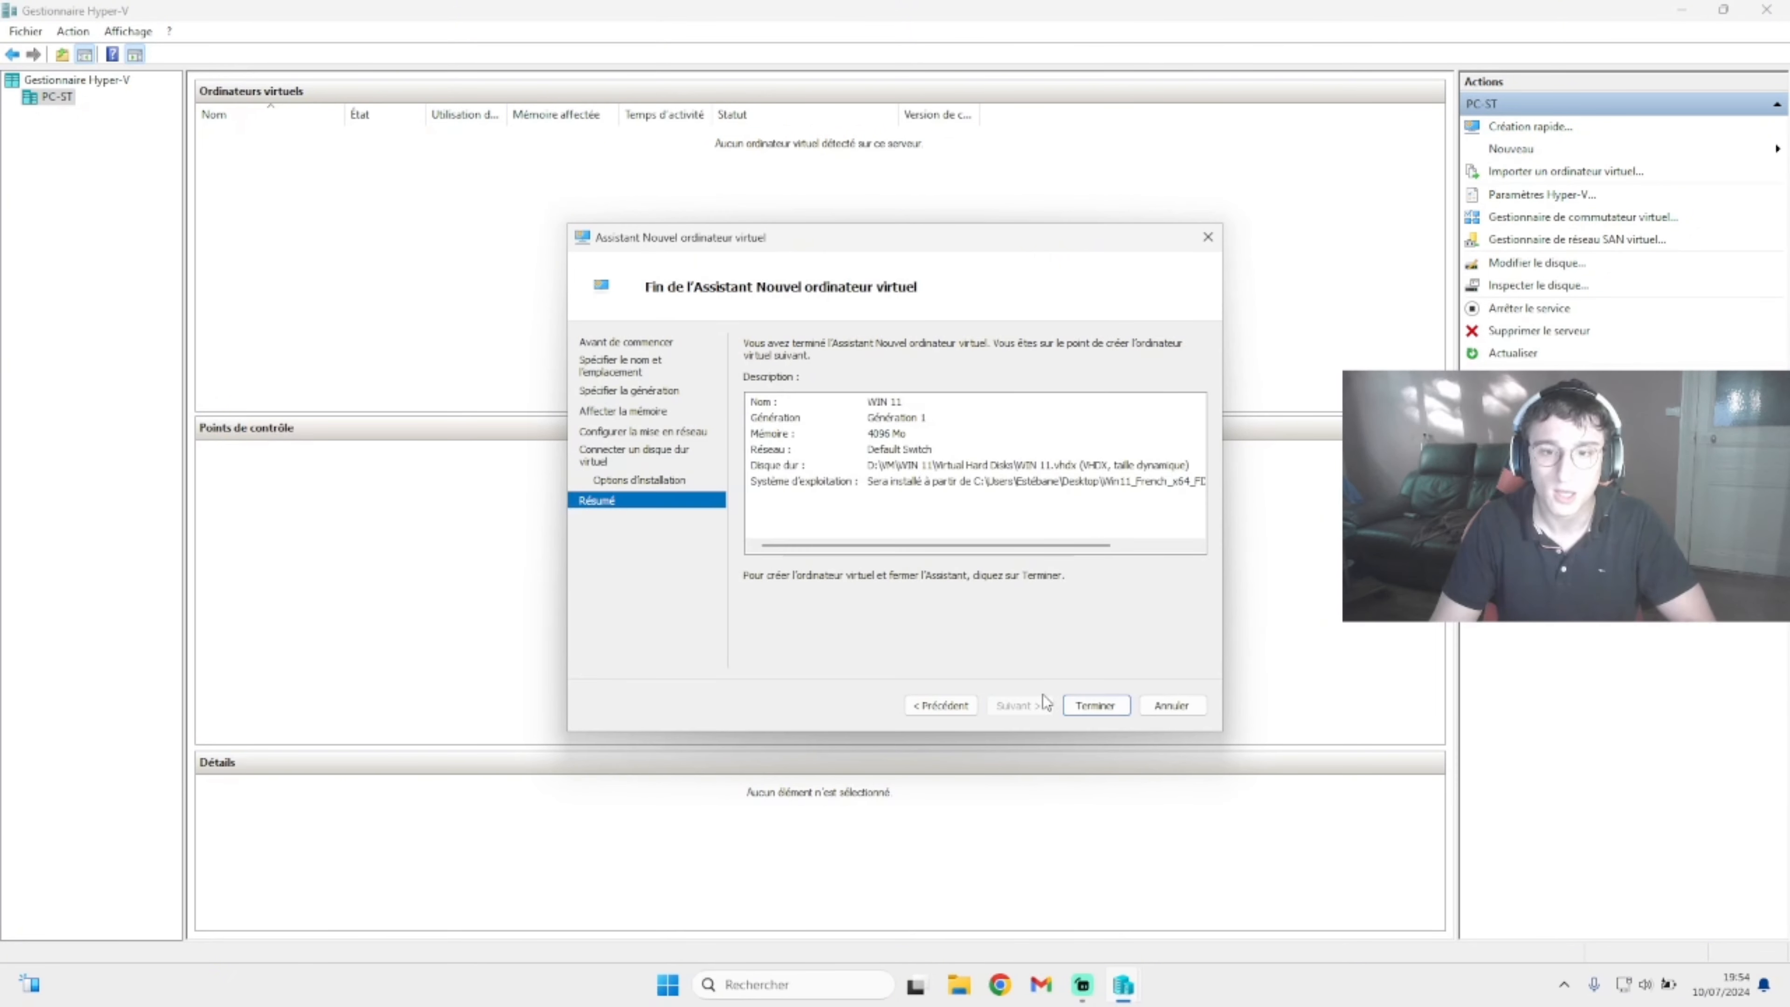
click(1088, 701)
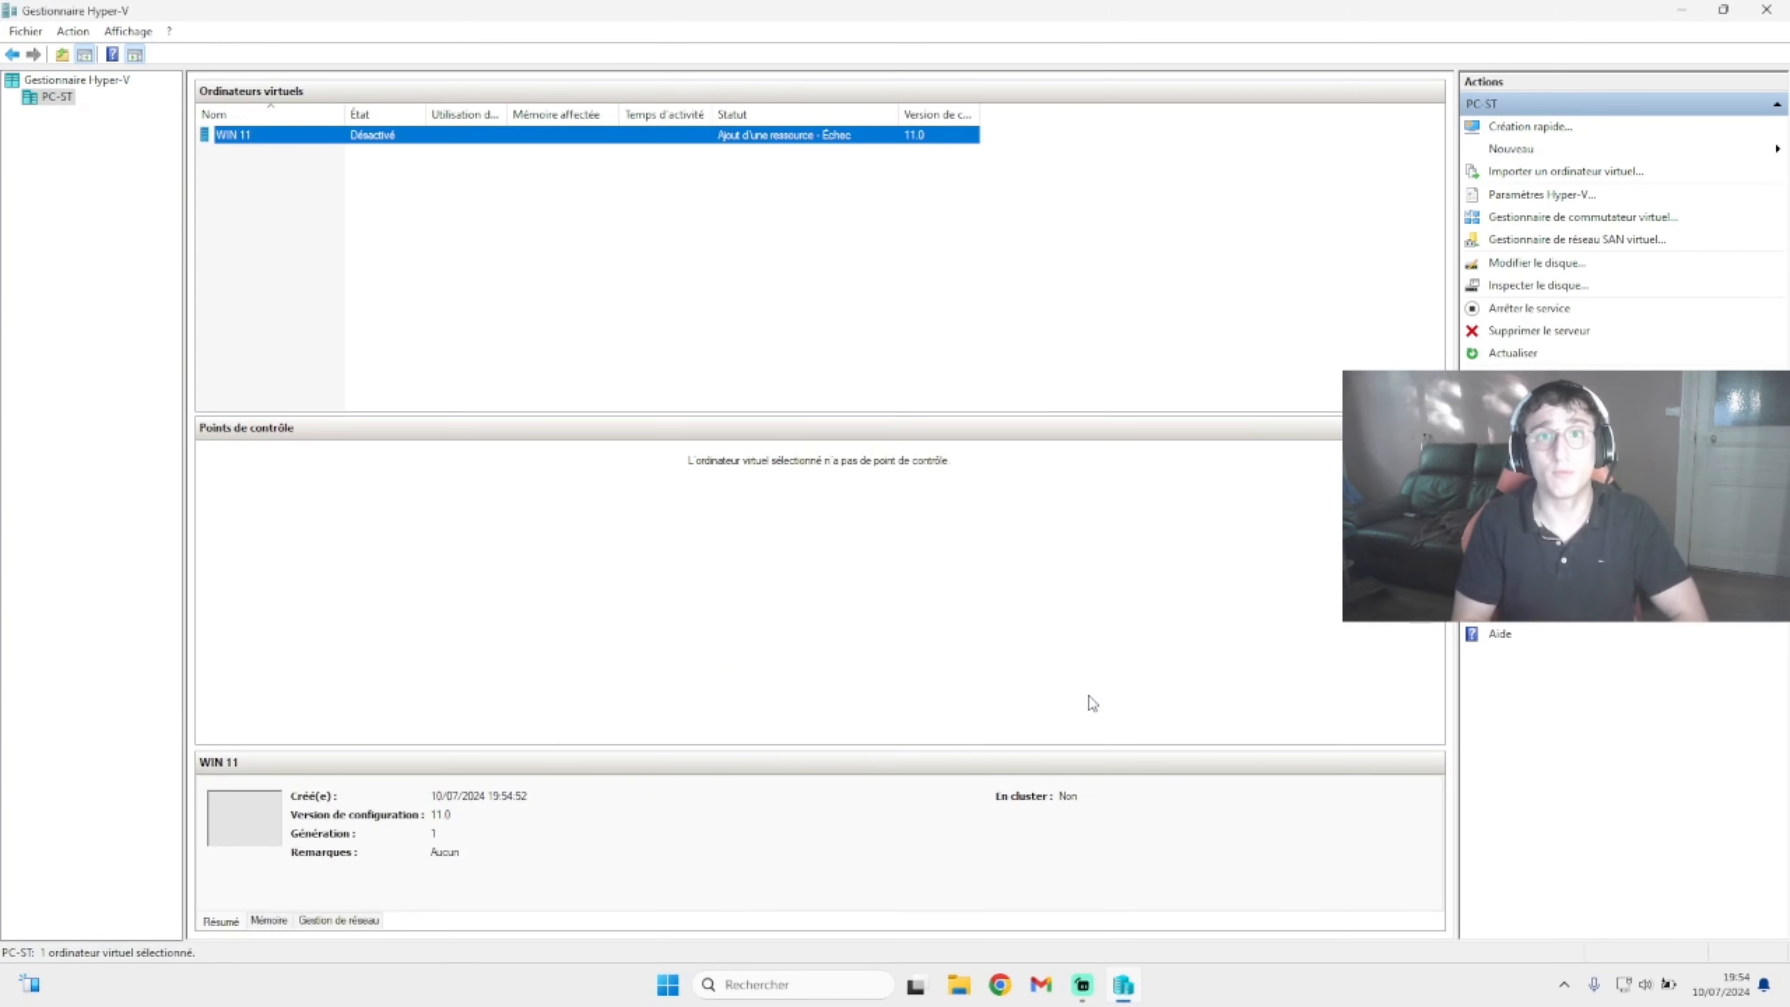